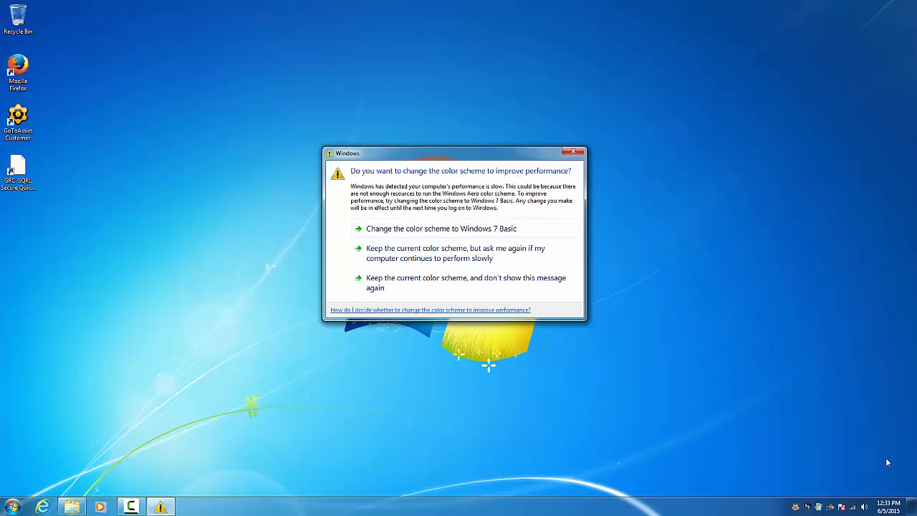
Close the 'change the color scheme to improve performance?' warning dialog
{"action": "left_click", "coordinate": [571, 152]}
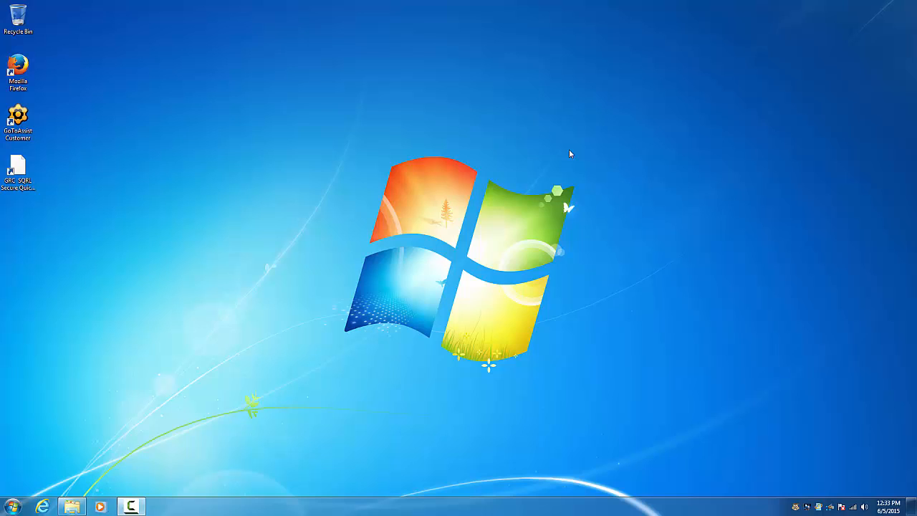
Start Create New Identity from the SQRL tray menu, keep the colour scheme, and pass both intro pages
{"action": "left_click", "coordinate": [795, 511]}
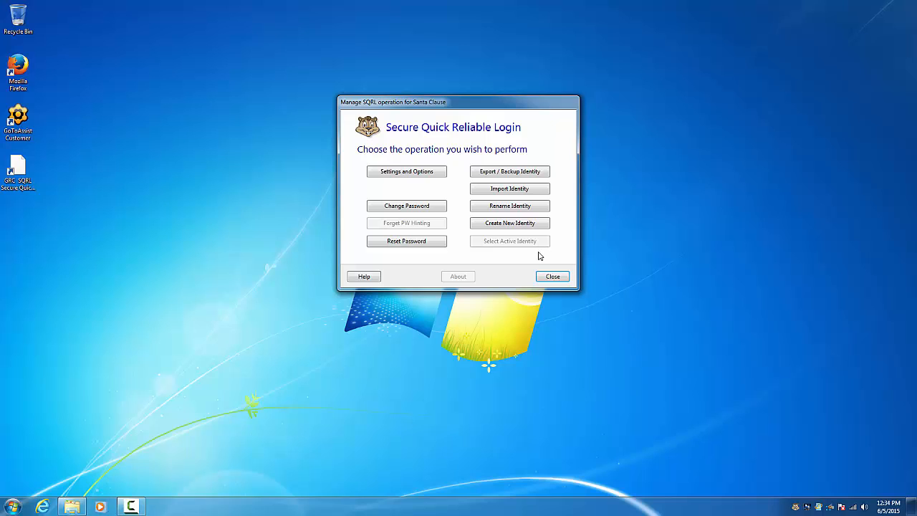
{"action": "left_click", "coordinate": [528, 228]}
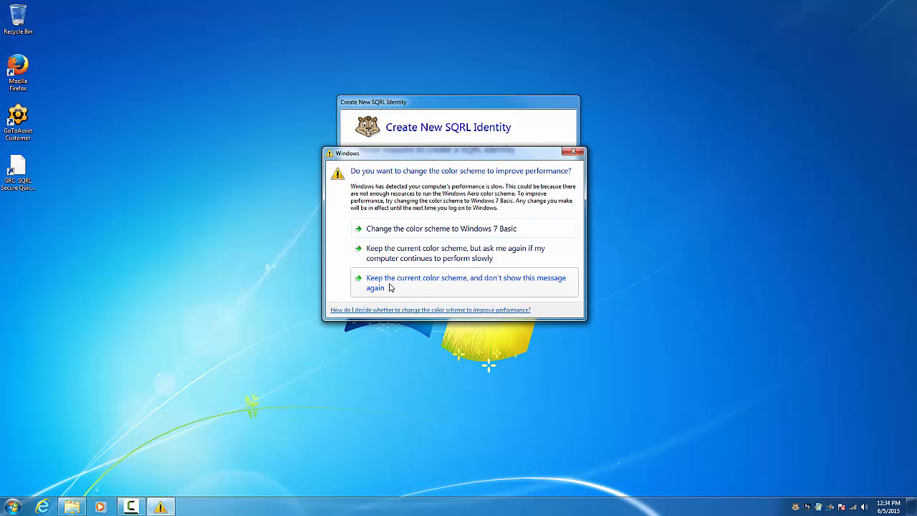
{"action": "left_click", "coordinate": [421, 286]}
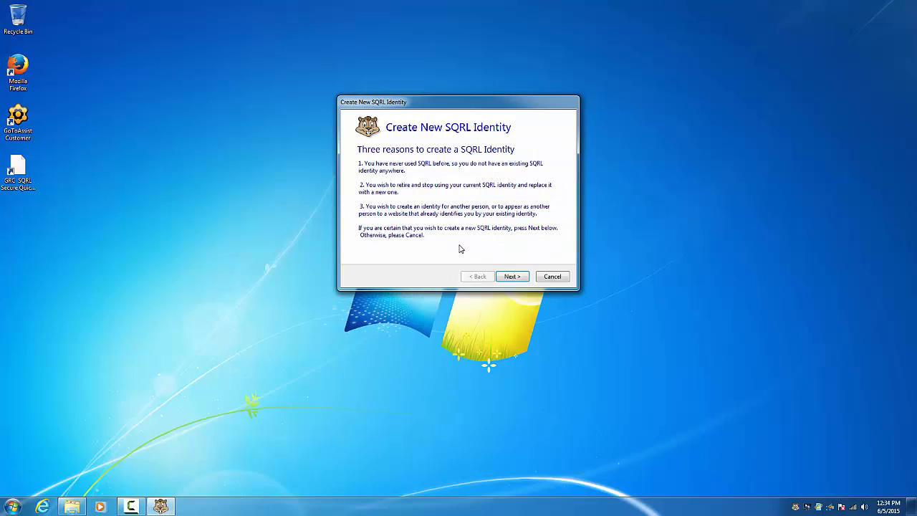
{"action": "left_click", "coordinate": [505, 278]}
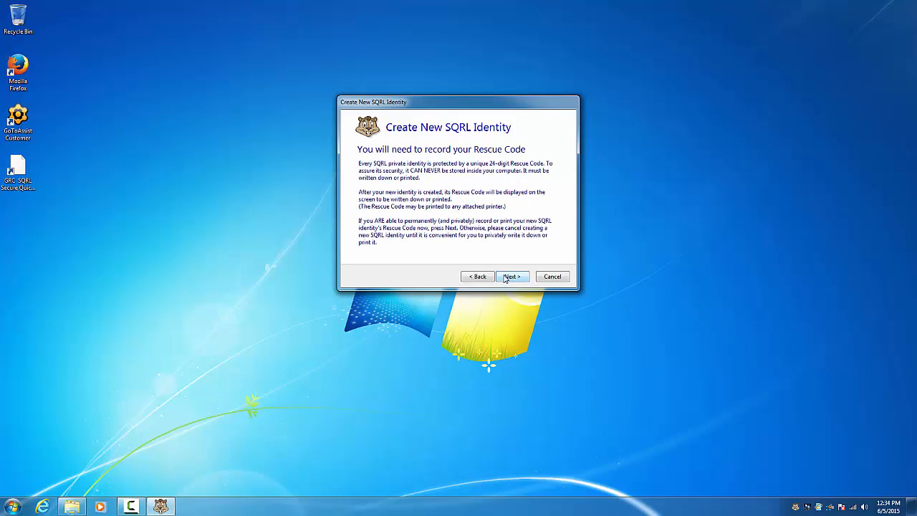
{"action": "left_click", "coordinate": [505, 278]}
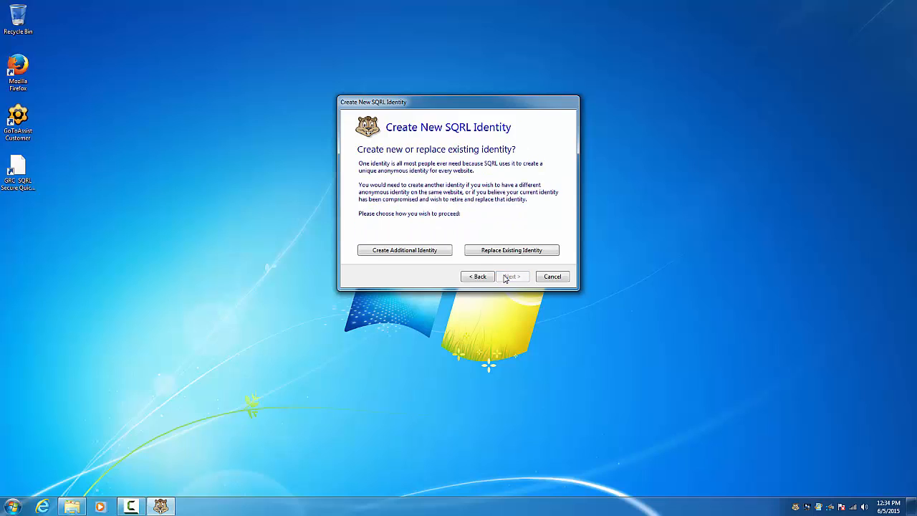
Choose Create Additional Identity and name the new identity 'Youtube'
{"action": "left_click", "coordinate": [405, 255]}
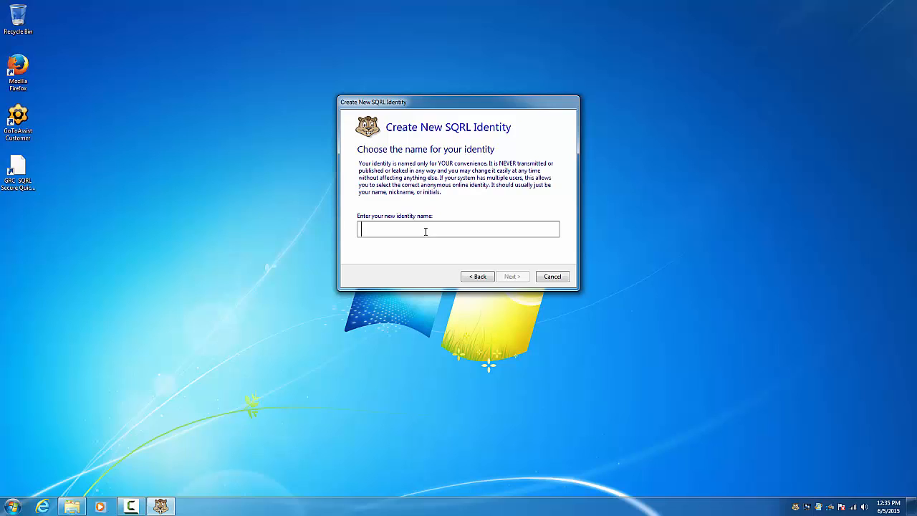
{"action": "type", "text": "Youtube"}
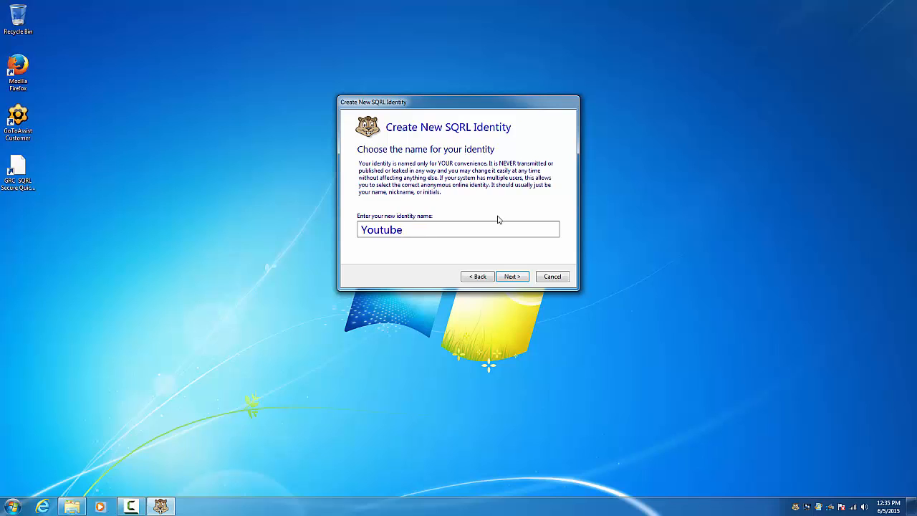
Display the Youtube identity's rescue code, move the wizard to the right, and continue to verification
{"action": "left_click", "coordinate": [512, 276]}
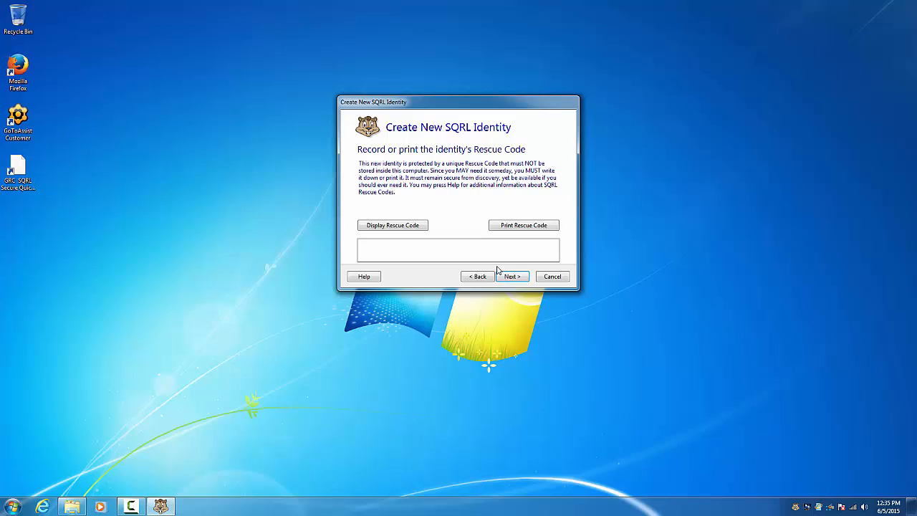
{"action": "left_click", "coordinate": [406, 230]}
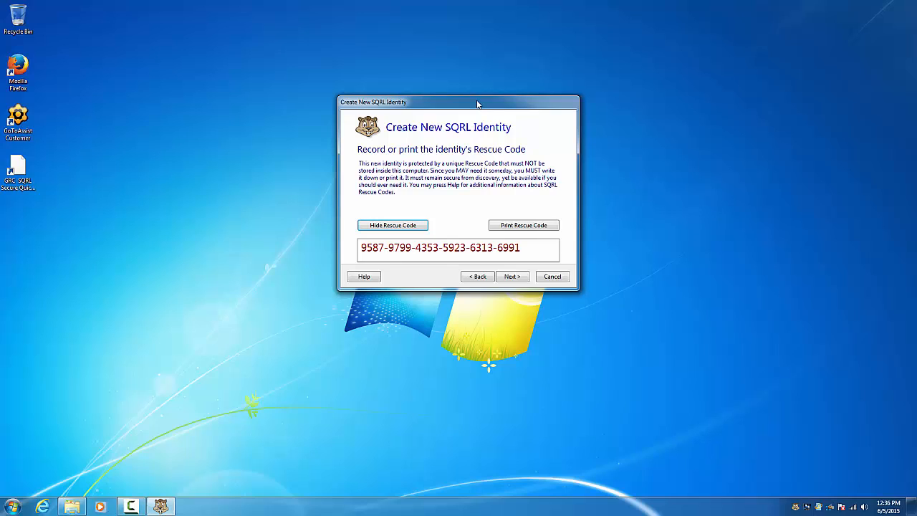
{"action": "left_click_drag", "start_coordinate": [511, 109], "coordinate": [688, 102]}
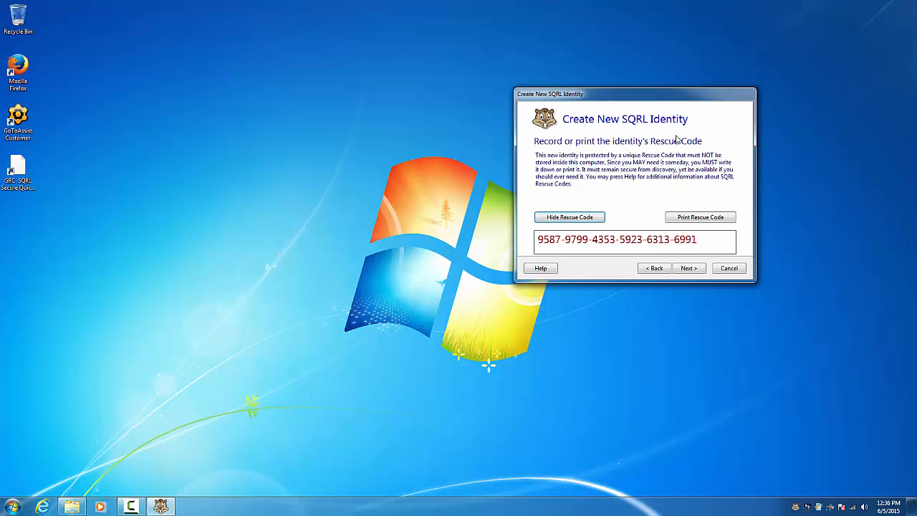
{"action": "left_click", "coordinate": [688, 270]}
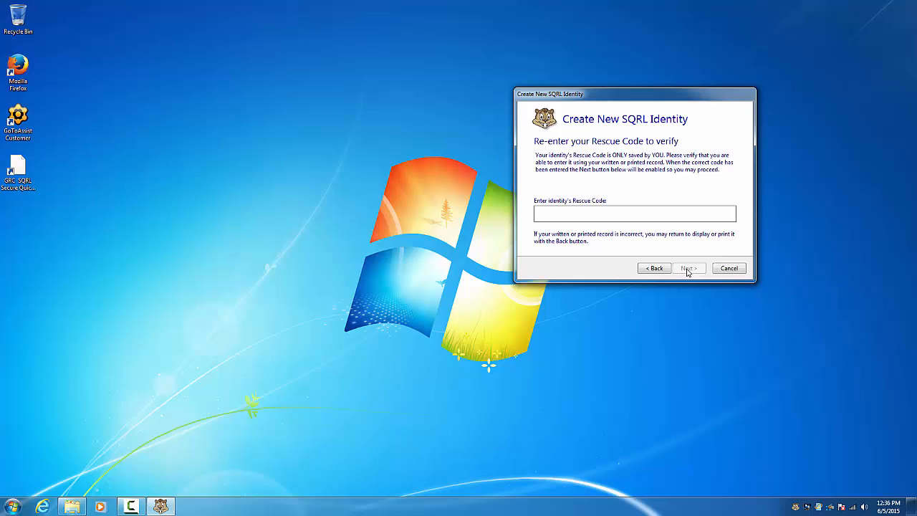
Re-enter the displayed rescue code to verify it and continue to the password page
{"action": "type", "text": "958797994353592363136991"}
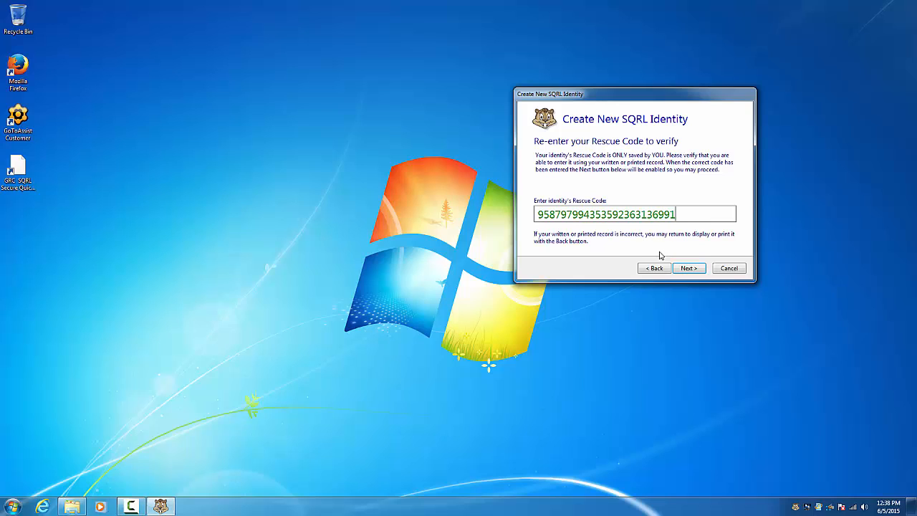
{"action": "left_click", "coordinate": [682, 270]}
{"action": "left_click", "coordinate": [686, 268]}
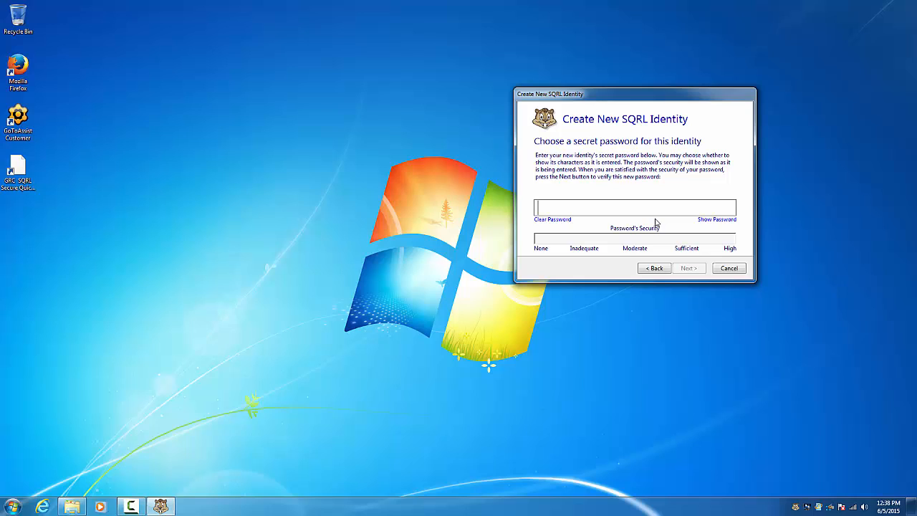
Enter a secret password for the identity, clearing and retyping it twice to raise its strength
{"action": "type", "text": "*********"}
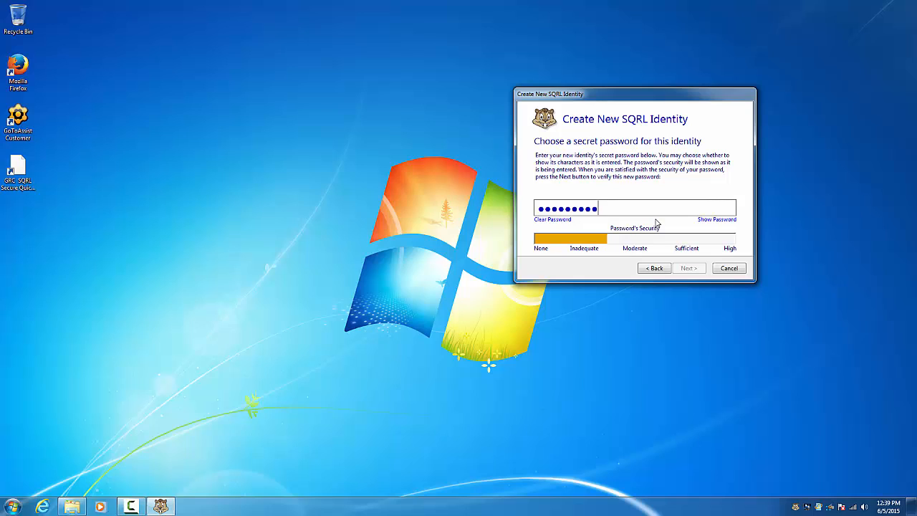
{"action": "key", "text": "BackSpace"}
{"action": "key", "text": "BackSpace"}
{"action": "key", "text": "BackSpace"}
{"action": "key", "text": "BackSpace"}
{"action": "key", "text": "BackSpace"}
{"action": "key", "text": "BackSpace"}
{"action": "key", "text": "BackSpace"}
{"action": "key", "text": "BackSpace"}
{"action": "key", "text": "BackSpace"}
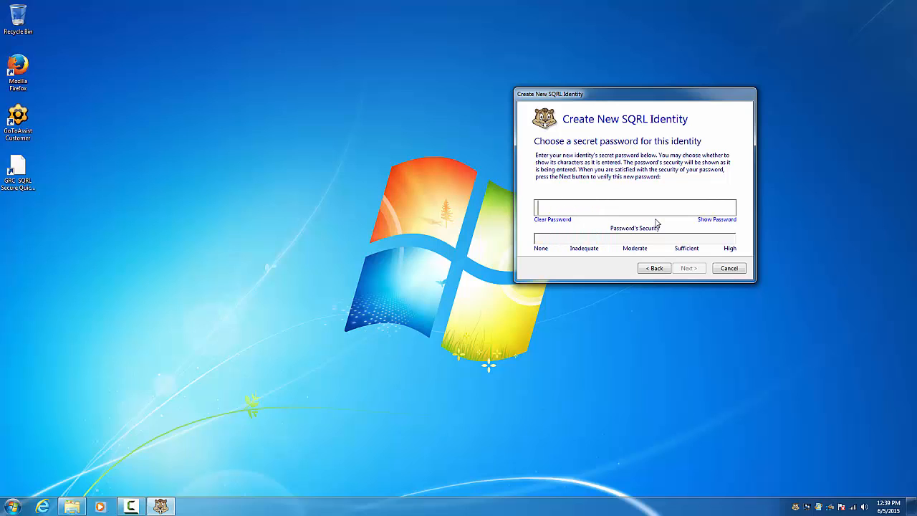
{"action": "type", "text": "*****"}
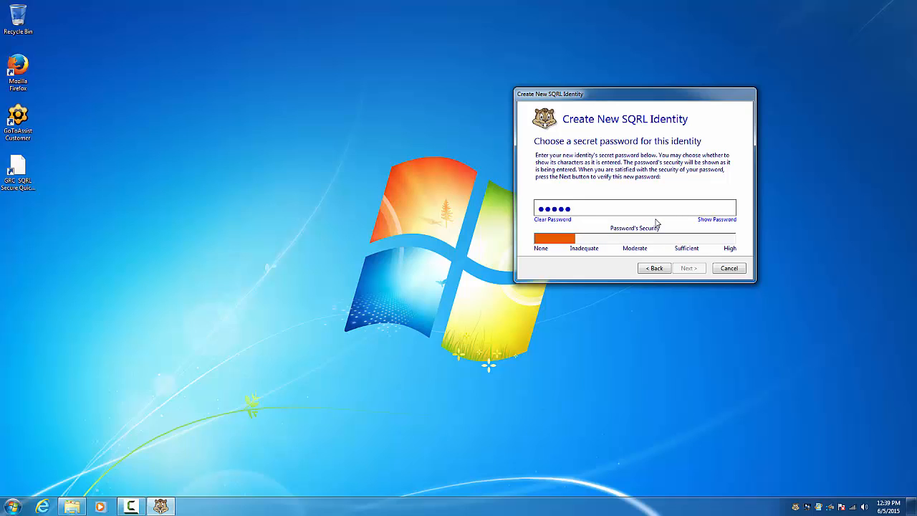
{"action": "type", "text": "****"}
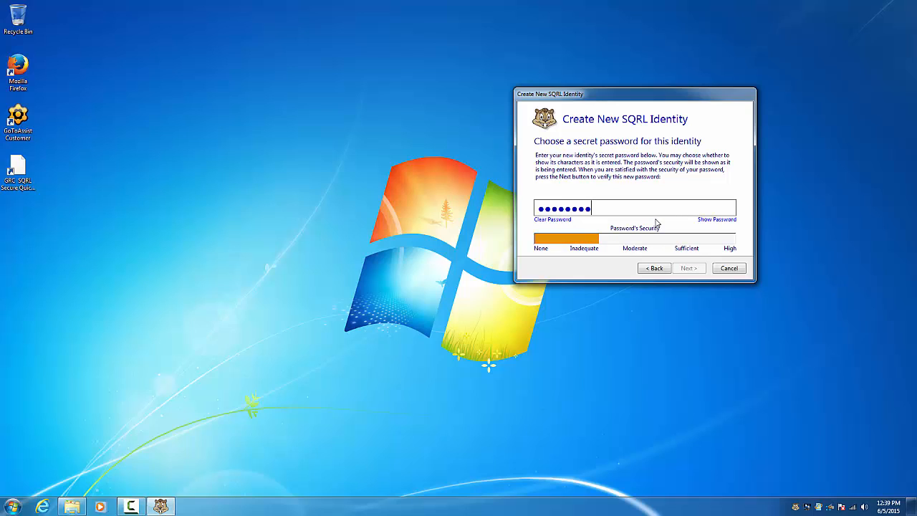
{"action": "type", "text": "**"}
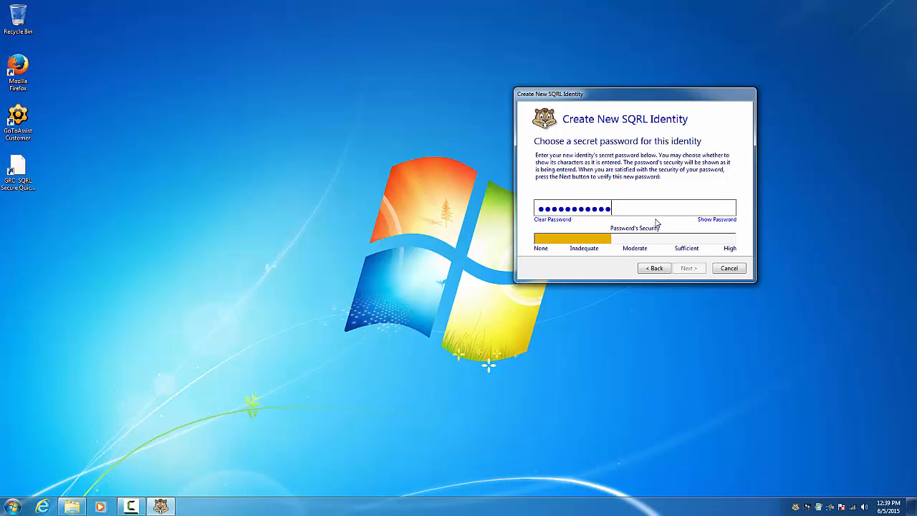
{"action": "key", "text": "BackSpace"}
{"action": "key", "text": "BackSpace"}
{"action": "key", "text": "BackSpace"}
{"action": "key", "text": "BackSpace"}
{"action": "key", "text": "BackSpace"}
{"action": "key", "text": "BackSpace"}
{"action": "key", "text": "BackSpace"}
{"action": "key", "text": "BackSpace"}
{"action": "key", "text": "BackSpace"}
{"action": "key", "text": "BackSpace"}
{"action": "key", "text": "BackSpace"}
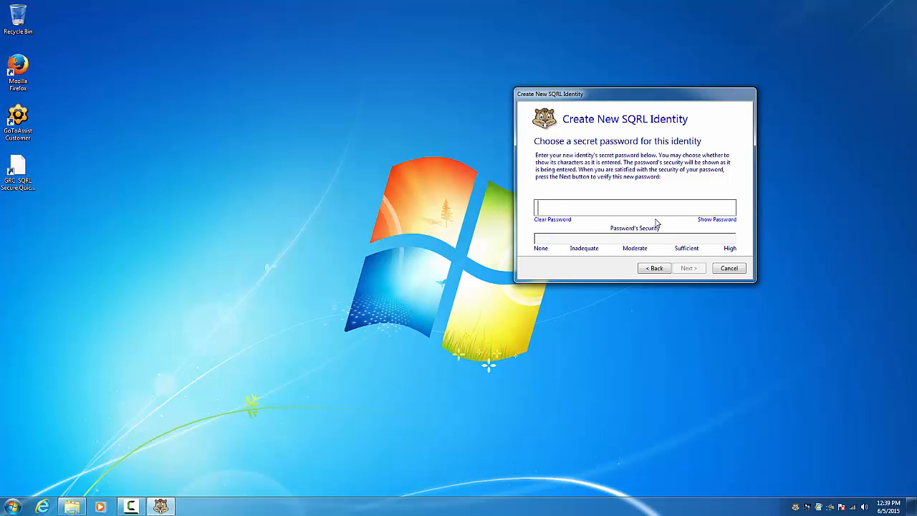
{"action": "type", "text": "*********"}
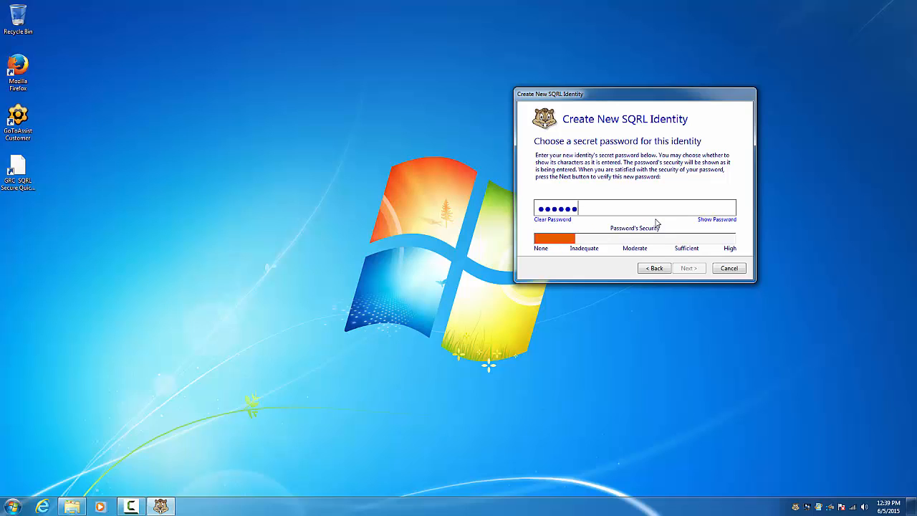
{"action": "type", "text": "******"}
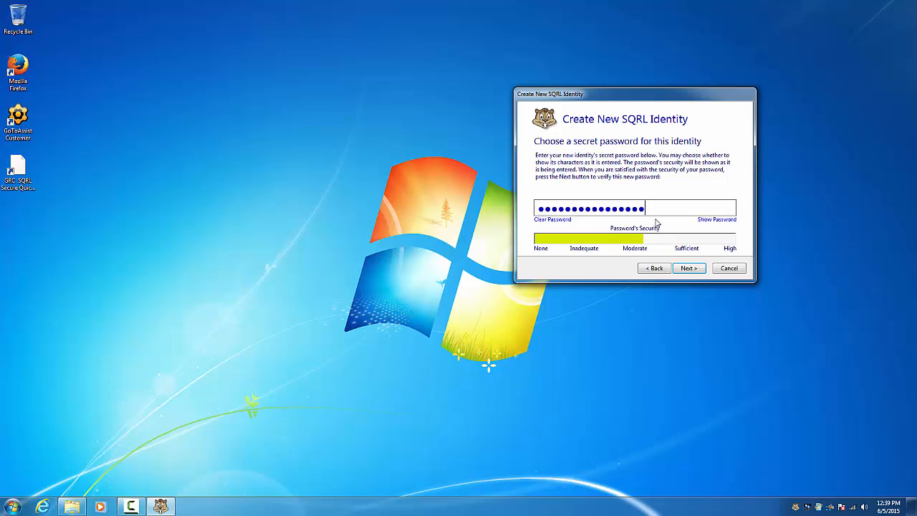
Re-enter the password to verify it, then set it to encrypt the identity and rescue code
{"action": "left_click", "coordinate": [688, 268]}
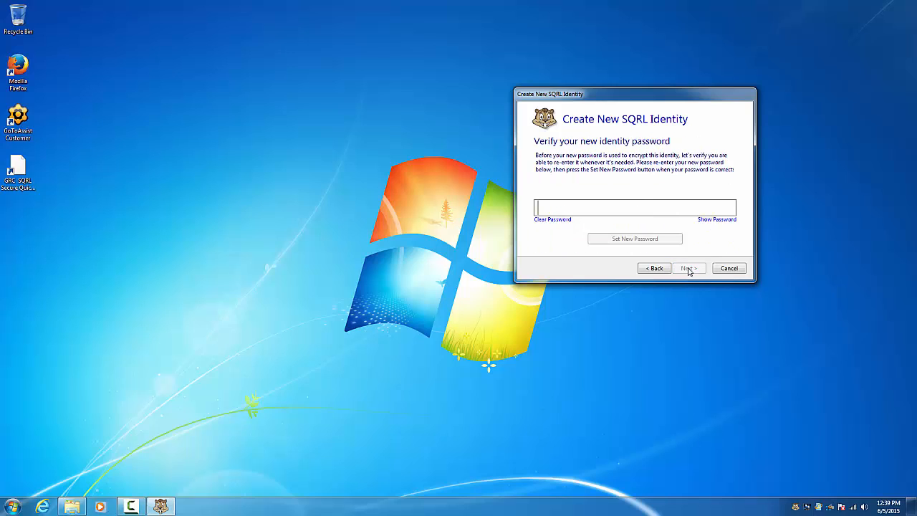
{"action": "type", "text": "•••••••••••••••••"}
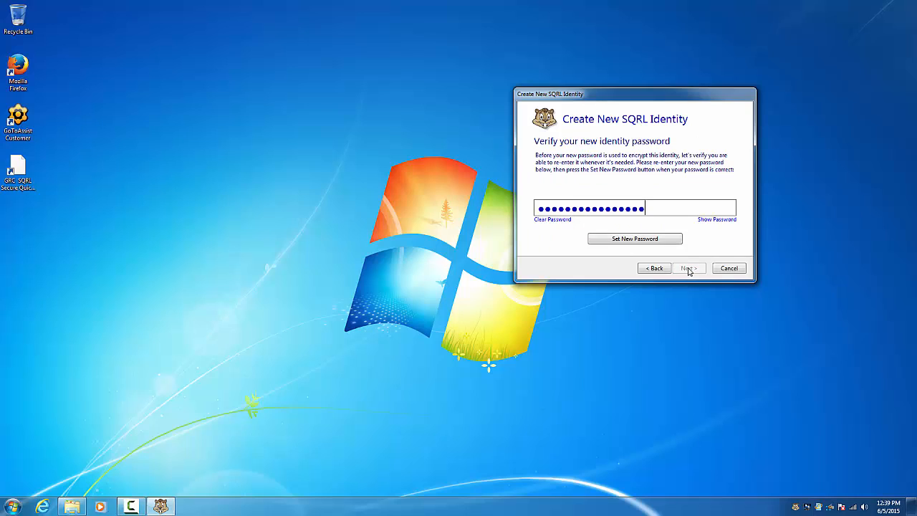
{"action": "key", "text": "BackSpace"}
{"action": "key", "text": "BackSpace"}
{"action": "key", "text": "BackSpace"}
{"action": "key", "text": "BackSpace"}
{"action": "key", "text": "BackSpace"}
{"action": "key", "text": "BackSpace"}
{"action": "key", "text": "BackSpace"}
{"action": "key", "text": "BackSpace"}
{"action": "key", "text": "BackSpace"}
{"action": "key", "text": "BackSpace"}
{"action": "key", "text": "BackSpace"}
{"action": "key", "text": "BackSpace"}
{"action": "key", "text": "BackSpace"}
{"action": "key", "text": "BackSpace"}
{"action": "key", "text": "BackSpace"}
{"action": "key", "text": "BackSpace"}
{"action": "key", "text": "BackSpace"}
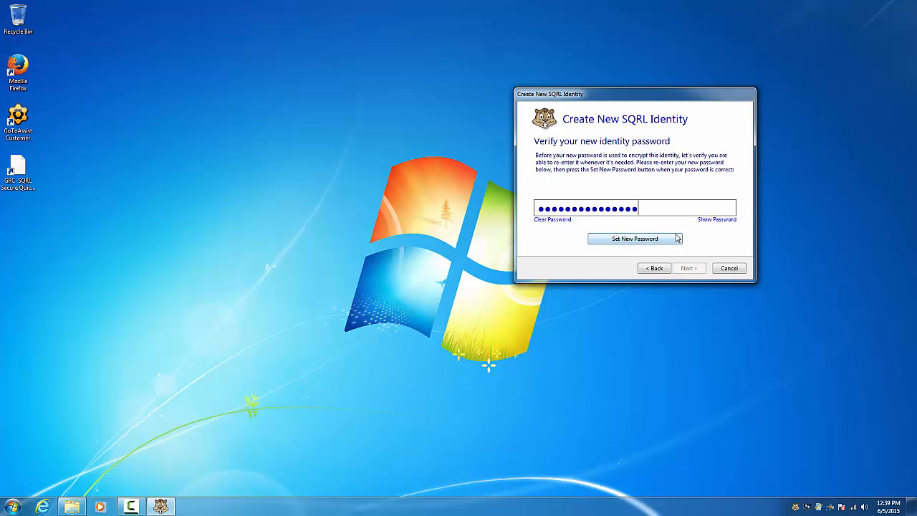
{"action": "type", "text": "•••••••••••••••••"}
{"action": "left_click", "coordinate": [713, 220]}
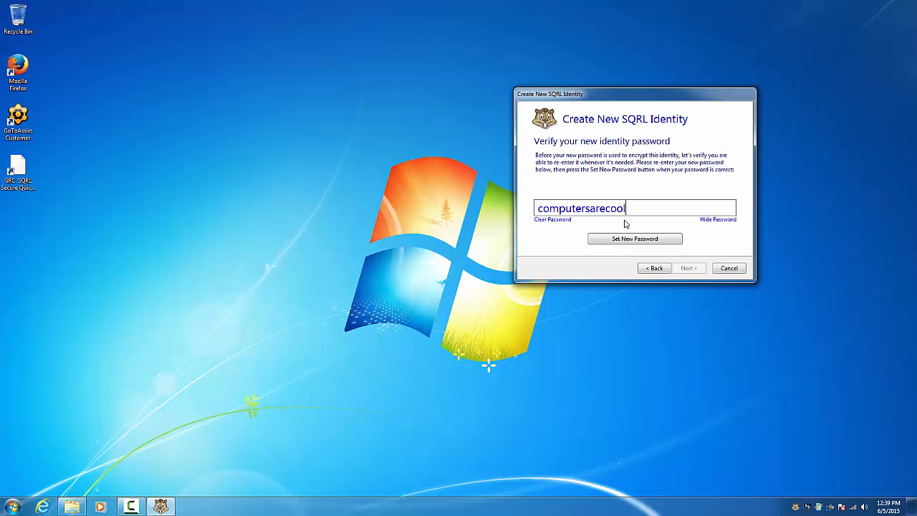
{"action": "left_click", "coordinate": [707, 223]}
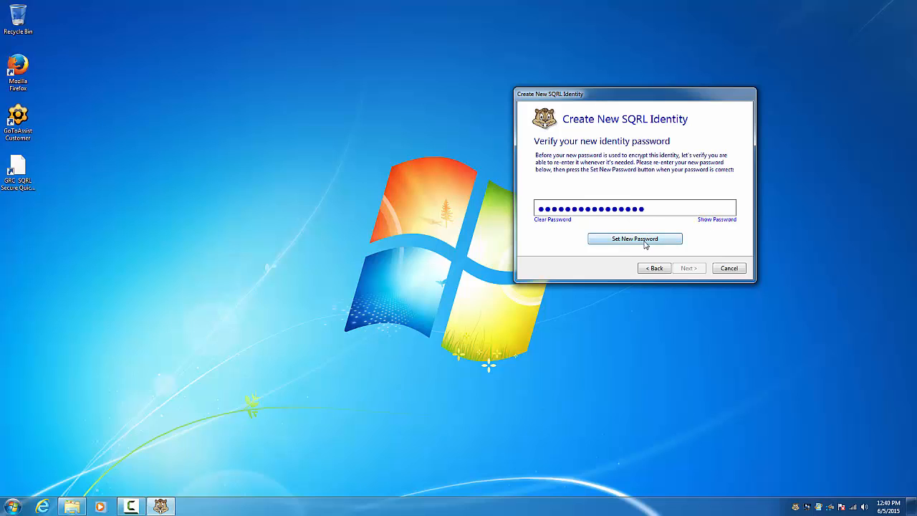
{"action": "left_click", "coordinate": [645, 241]}
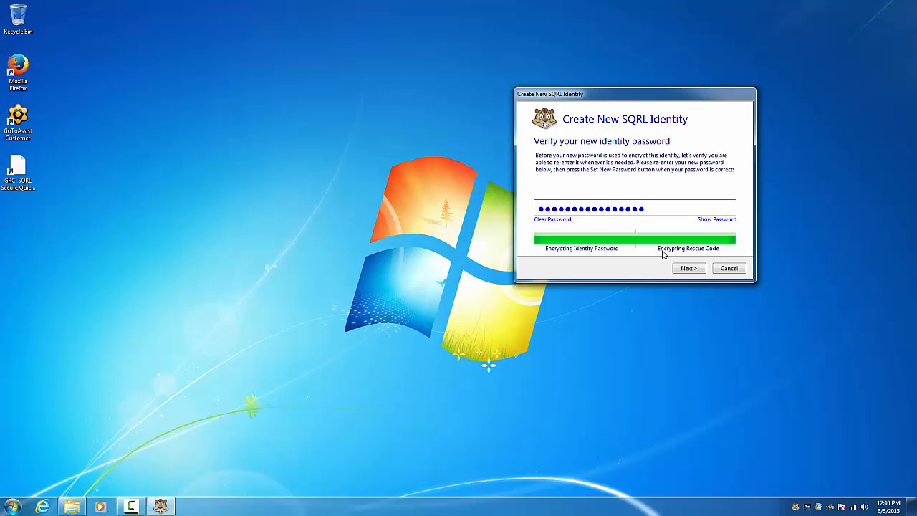
{"action": "left_click", "coordinate": [685, 270]}
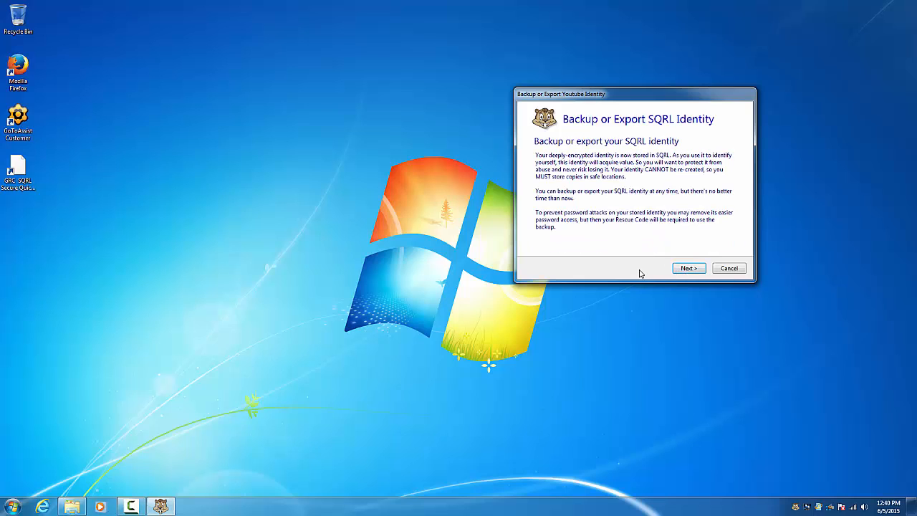
Continue to the backup options and choose Print Identity for a paper backup
{"action": "left_click", "coordinate": [687, 269]}
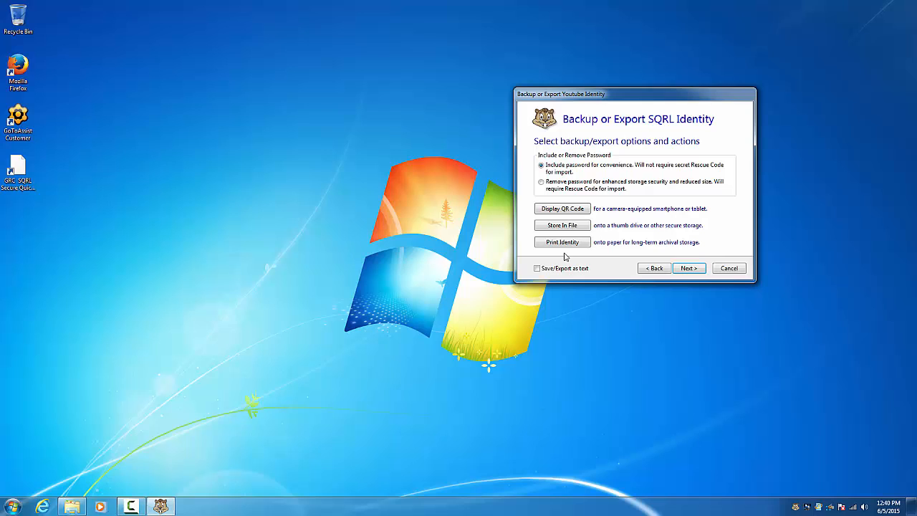
{"action": "left_click", "coordinate": [563, 243]}
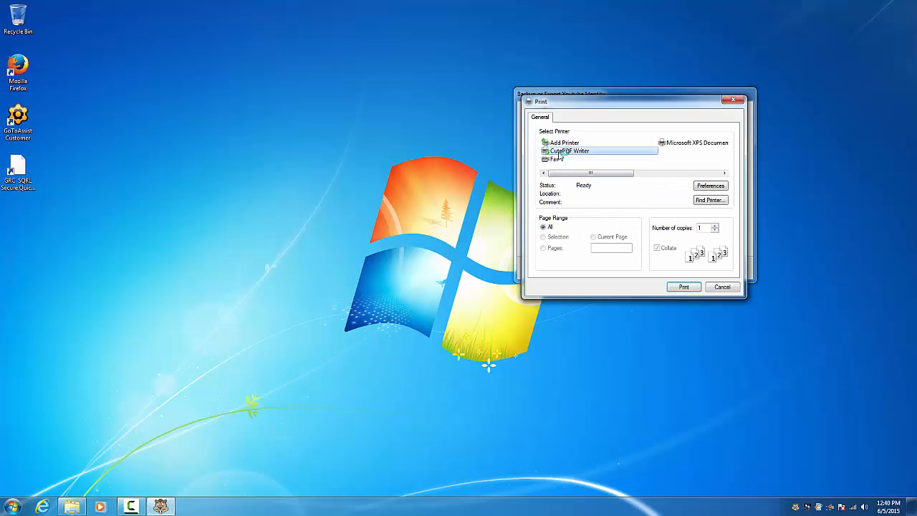
Print the identity with CutePDF Writer to 'SQRL Identity' PDF on the Desktop
{"action": "left_click", "coordinate": [681, 287]}
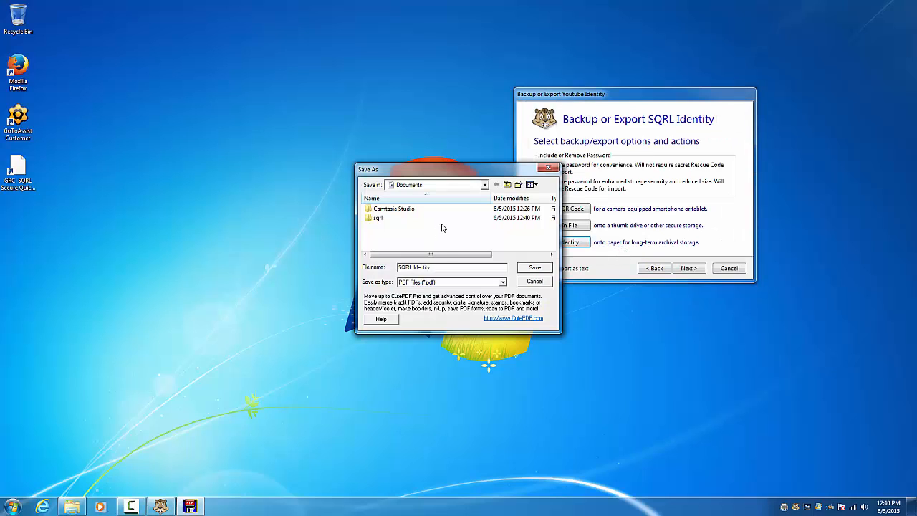
{"action": "left_click", "coordinate": [484, 185]}
{"action": "left_click", "coordinate": [470, 197]}
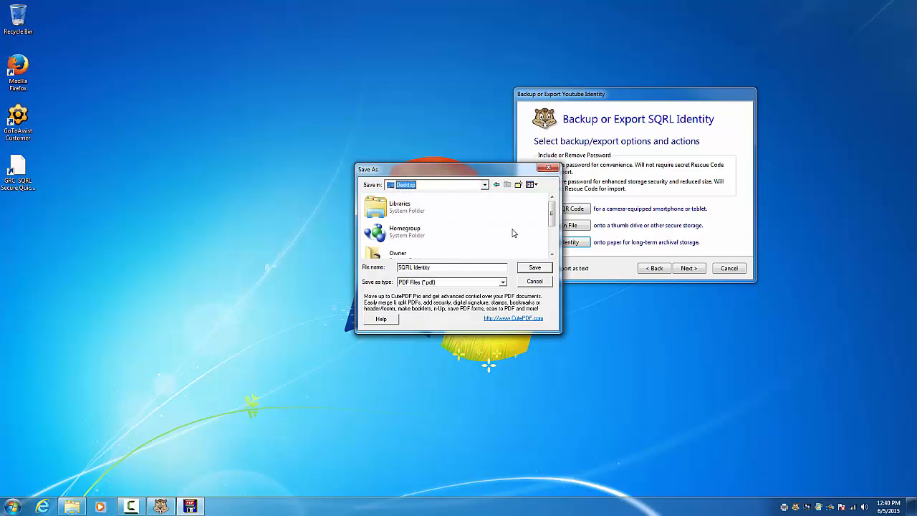
{"action": "left_click", "coordinate": [527, 270]}
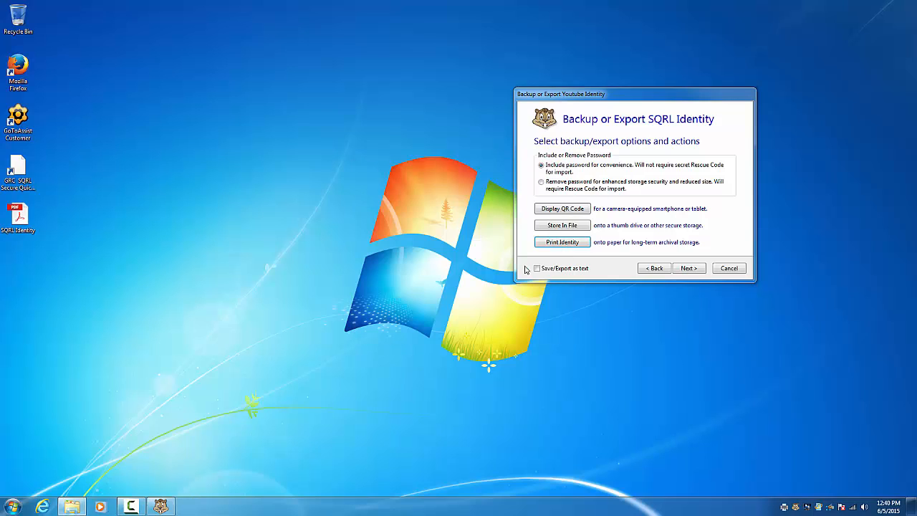
{"action": "double_click", "coordinate": [27, 217]}
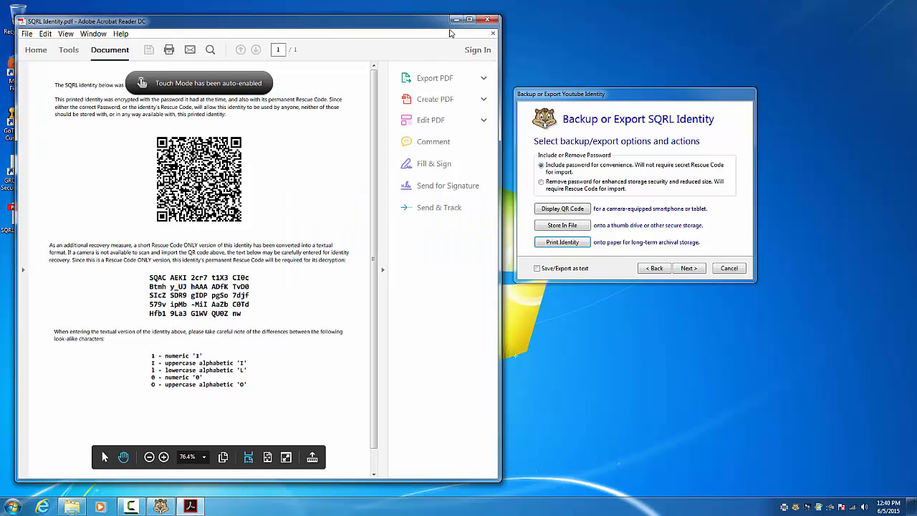
{"action": "left_click", "coordinate": [470, 19]}
{"action": "scroll", "coordinate": [432, 219], "scroll_direction": "down", "scroll_amount": 1}
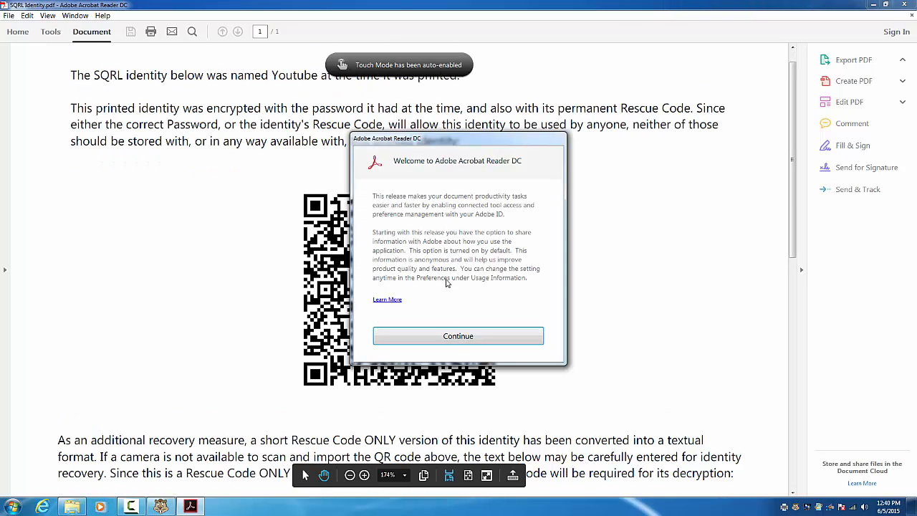
{"action": "left_click", "coordinate": [459, 336]}
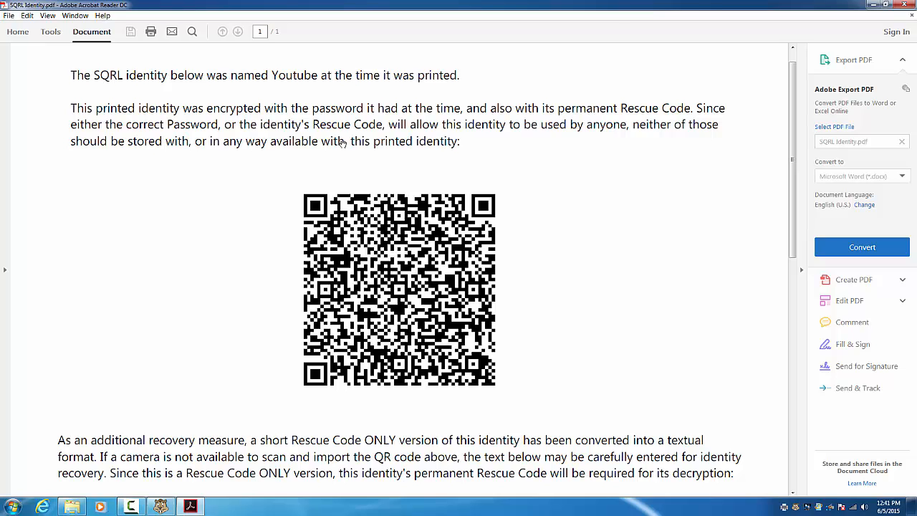
{"action": "scroll", "coordinate": [354, 163], "scroll_direction": "down", "scroll_amount": 4}
{"action": "scroll", "coordinate": [354, 163], "scroll_direction": "down", "scroll_amount": 2}
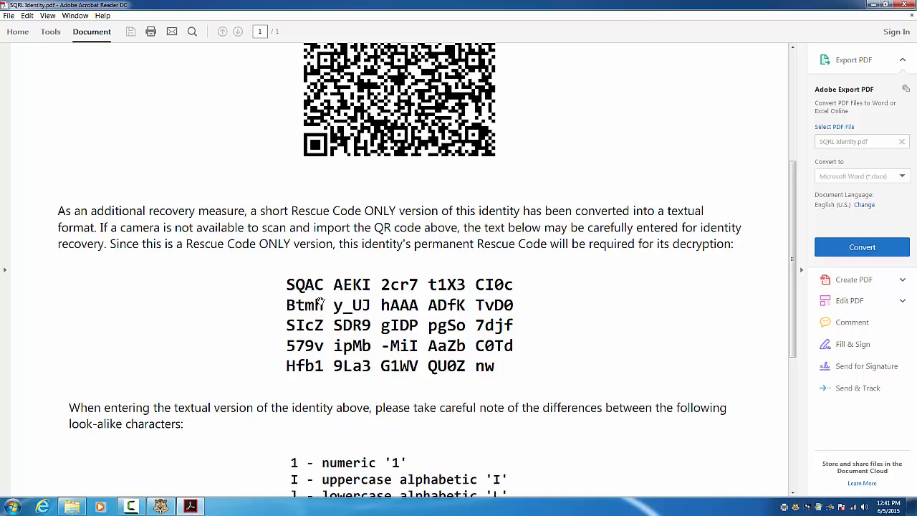
{"action": "scroll", "coordinate": [323, 300], "scroll_direction": "down", "scroll_amount": 1}
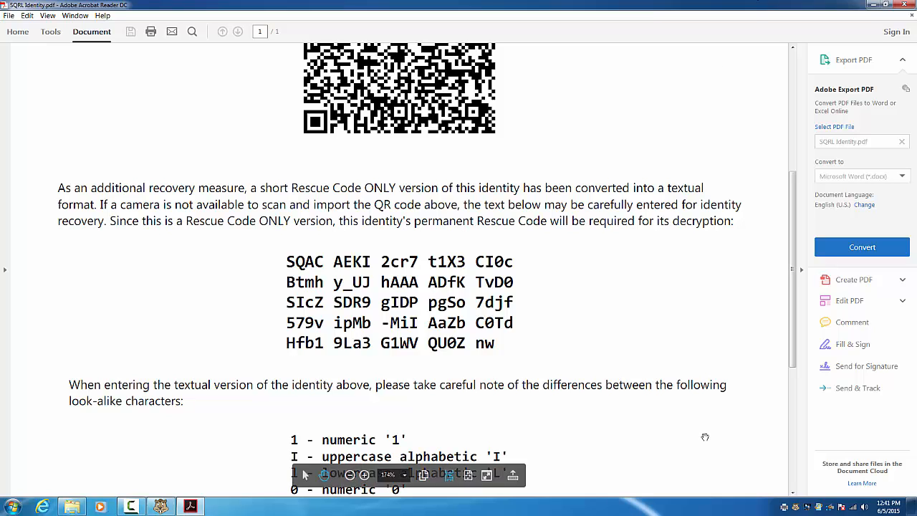
{"action": "scroll", "coordinate": [667, 380], "scroll_direction": "down", "scroll_amount": 3}
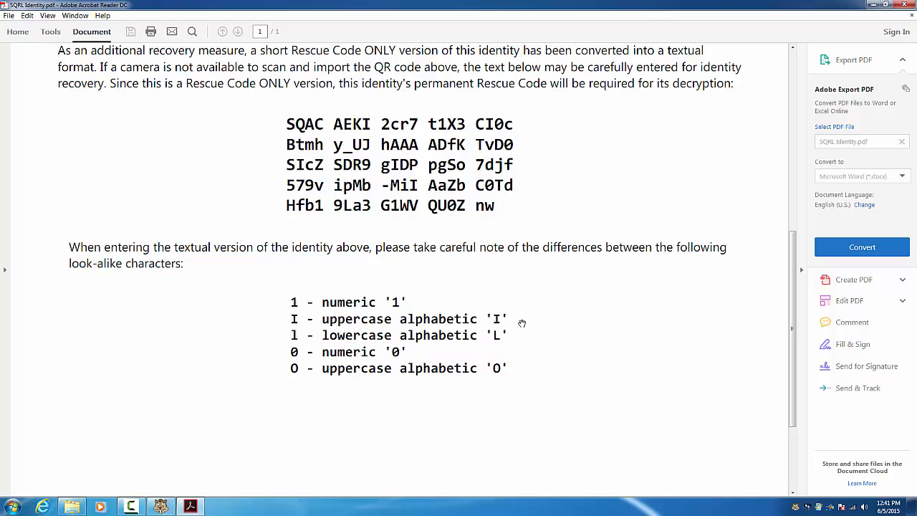
{"action": "scroll", "coordinate": [507, 337], "scroll_direction": "up", "scroll_amount": 1}
{"action": "scroll", "coordinate": [508, 337], "scroll_direction": "down", "scroll_amount": 2}
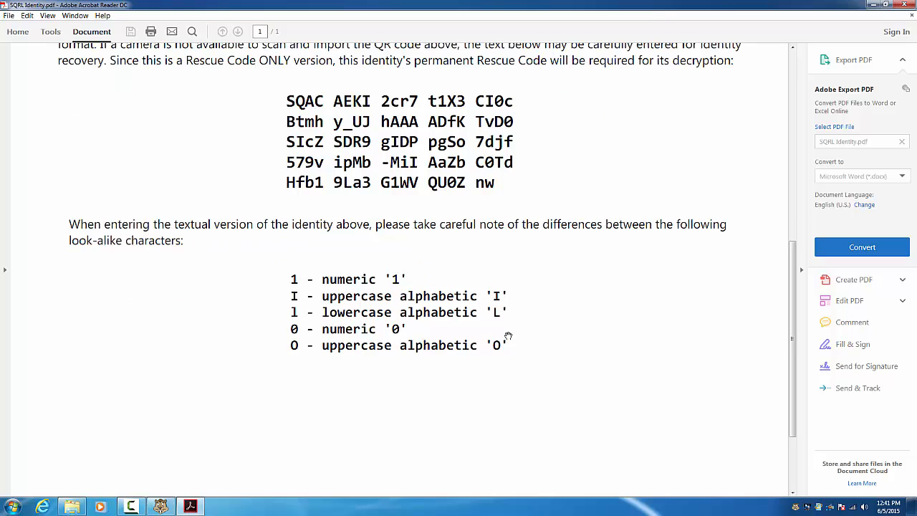
{"action": "scroll", "coordinate": [508, 337], "scroll_direction": "down", "scroll_amount": 3}
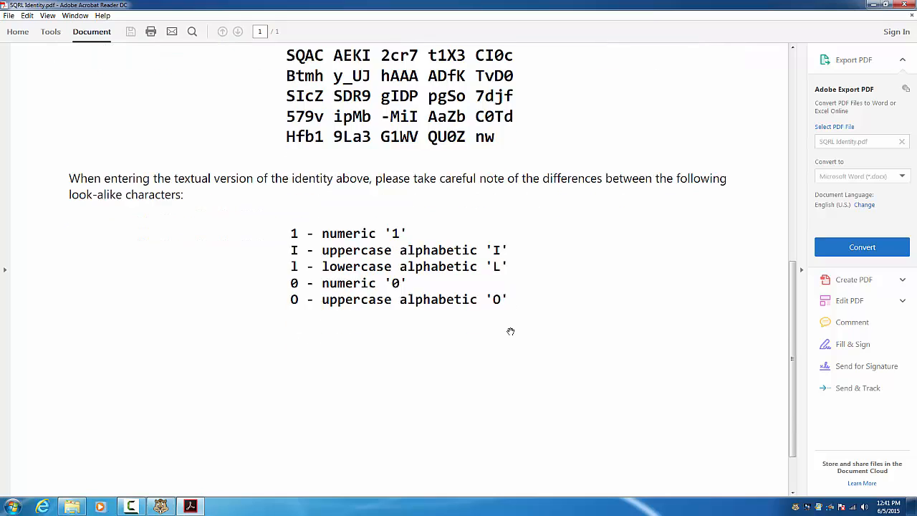
{"action": "scroll", "coordinate": [510, 328], "scroll_direction": "up", "scroll_amount": 10}
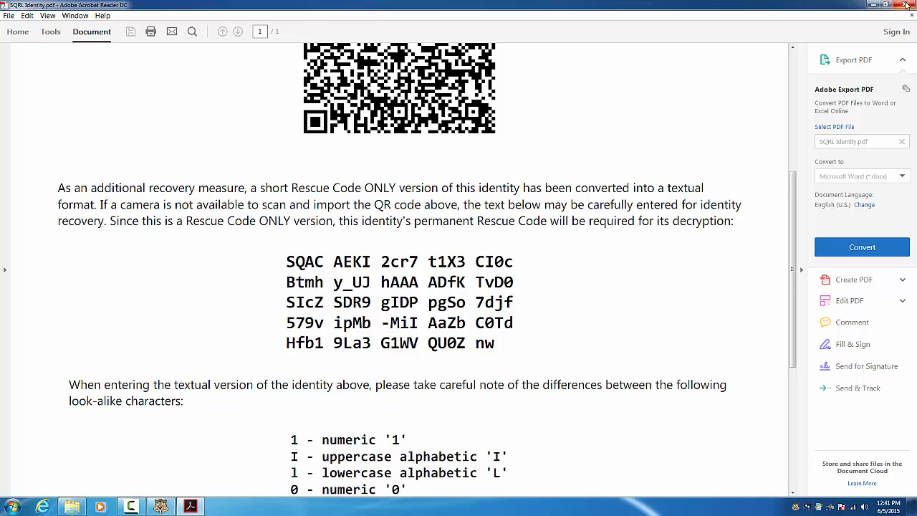
{"action": "left_click", "coordinate": [904, 4]}
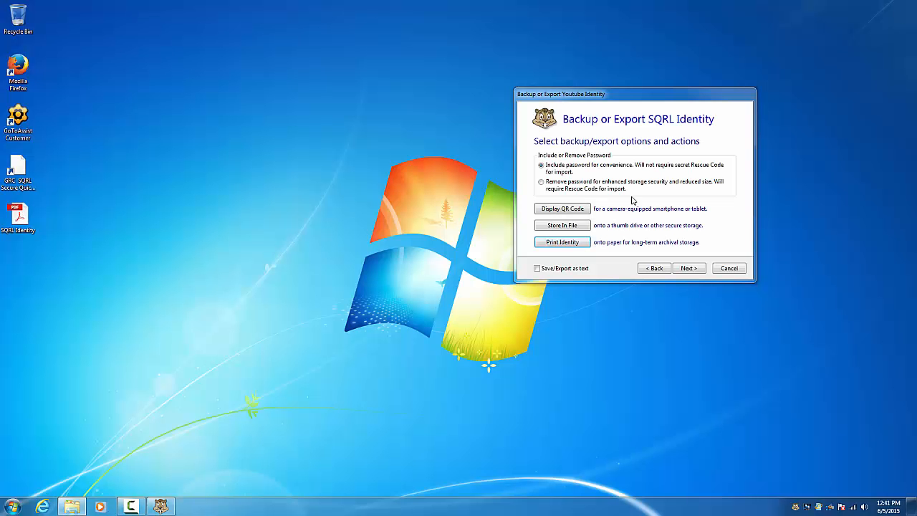
Finish the backup and storage-advice pages, then close the Manage SQRL window
{"action": "left_click", "coordinate": [689, 268]}
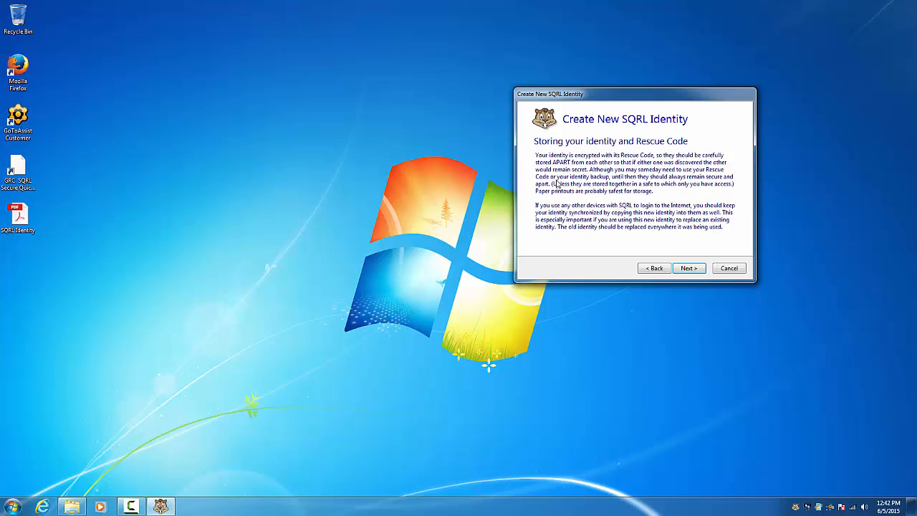
{"action": "left_click", "coordinate": [680, 267]}
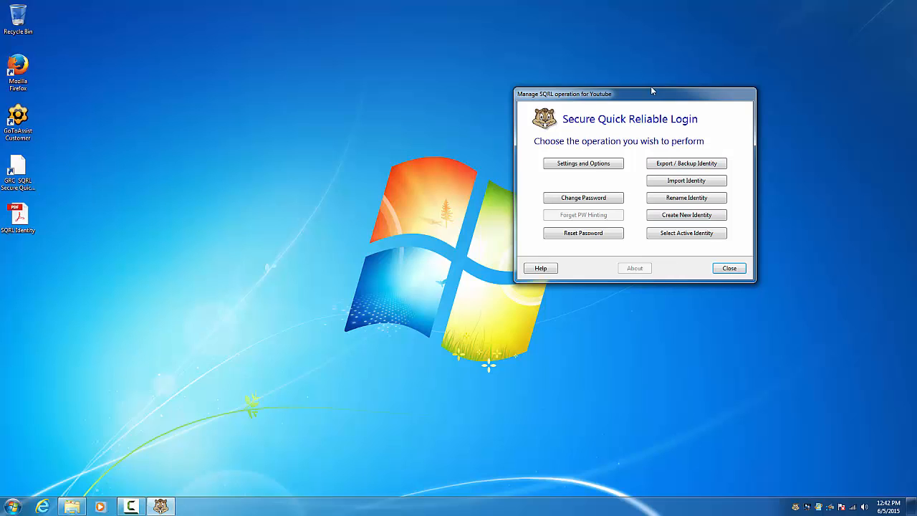
{"action": "left_click_drag", "start_coordinate": [648, 95], "coordinate": [604, 90]}
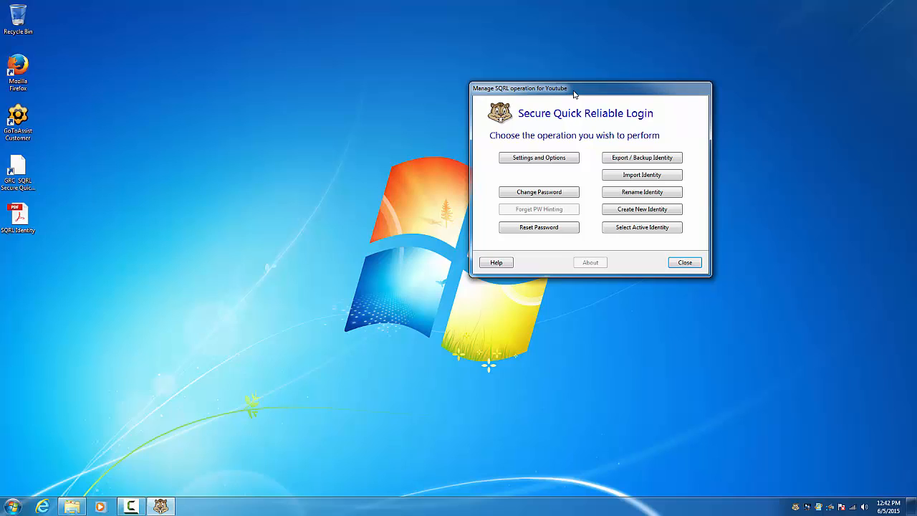
{"action": "left_click", "coordinate": [685, 263]}
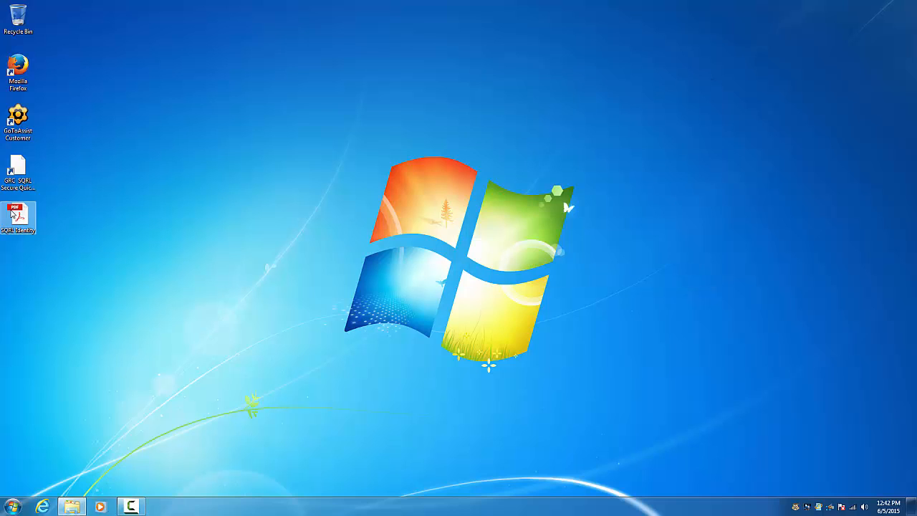
Open GRC's SQRL demonstration page and start a login from its SQRL QR code
{"action": "double_click", "coordinate": [19, 175]}
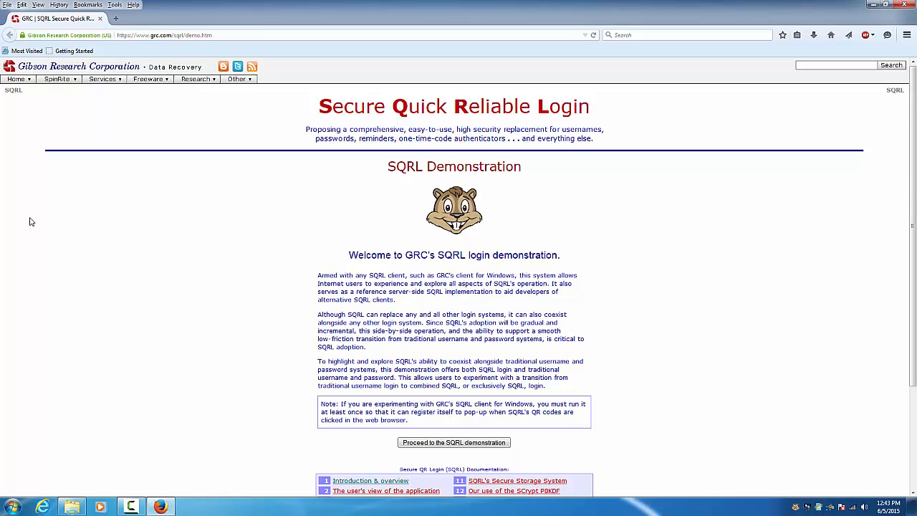
{"action": "left_click", "coordinate": [488, 445]}
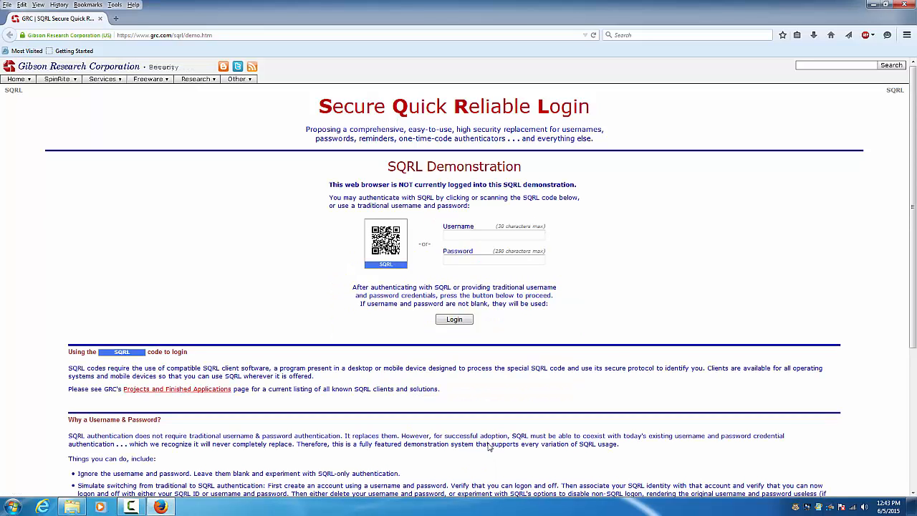
{"action": "left_click", "coordinate": [392, 251]}
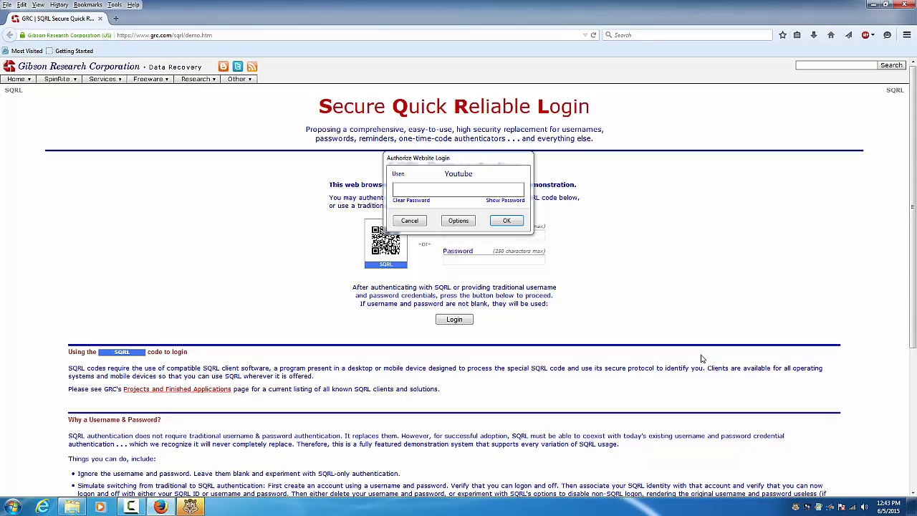
Enter the Youtube identity's password in Authorize Website Login and submit it
{"action": "left_click", "coordinate": [460, 189]}
{"action": "type", "text": "•••••••••••••"}
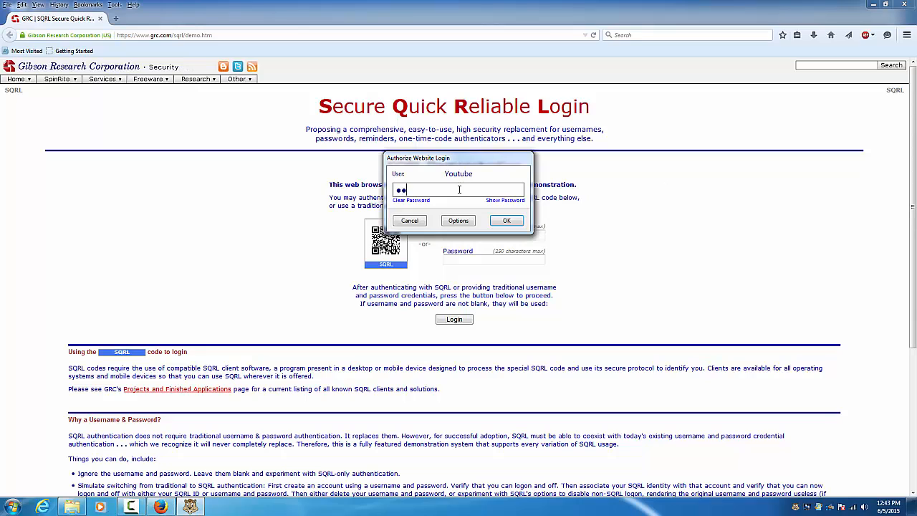
{"action": "type", "text": "•••"}
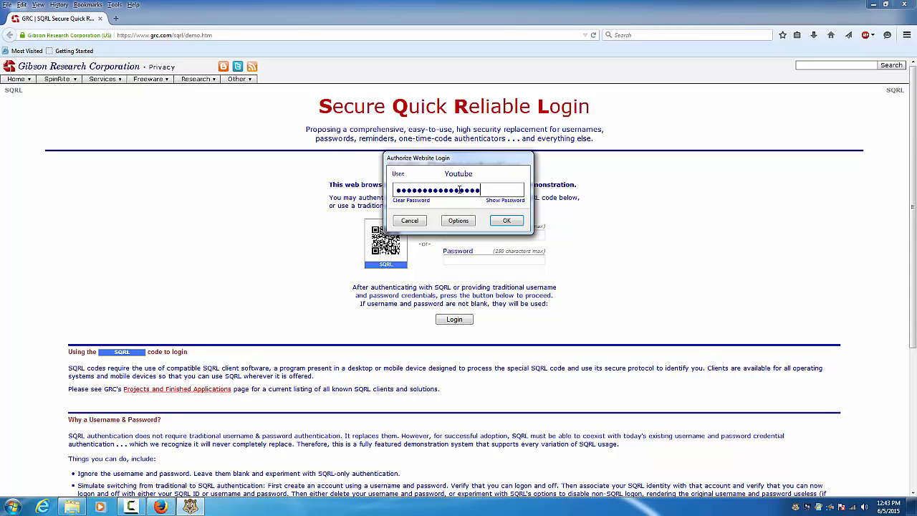
{"action": "left_click", "coordinate": [508, 223]}
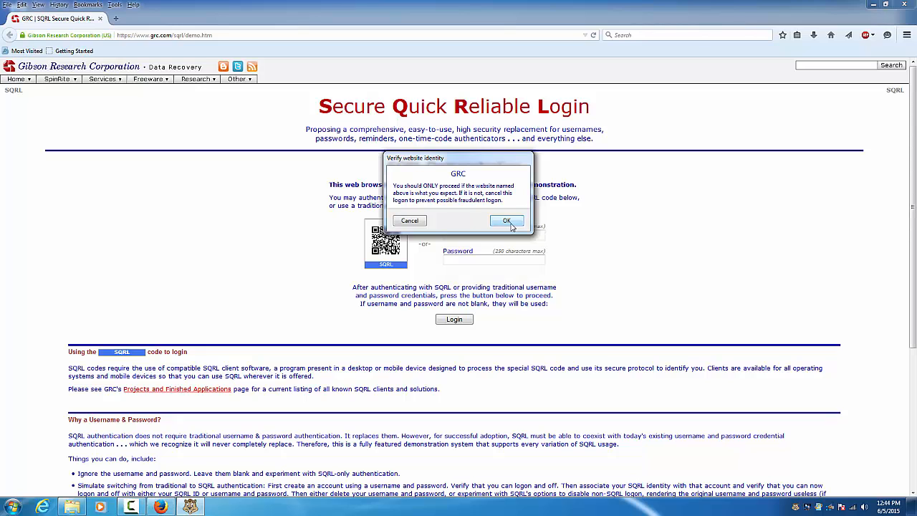
Move the website verification prompt aside and confirm the site is GRC
{"action": "left_click_drag", "start_coordinate": [474, 164], "coordinate": [272, 165]}
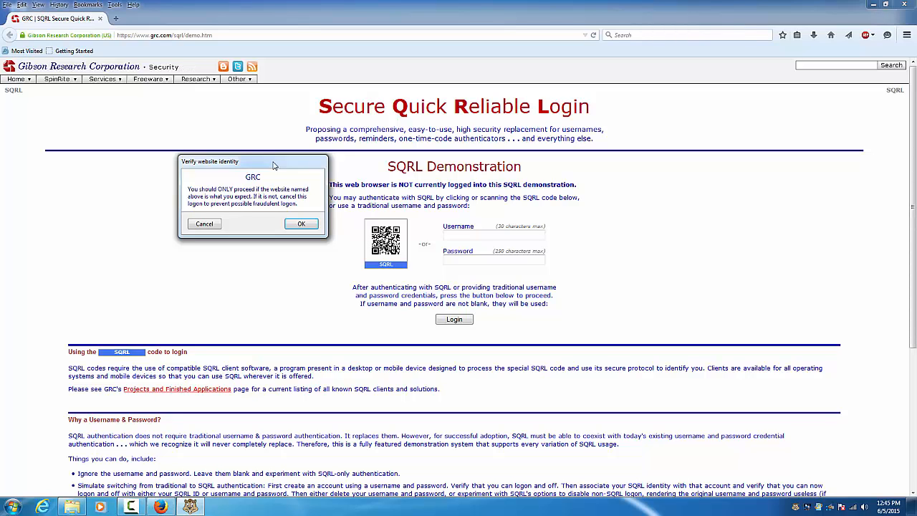
{"action": "left_click", "coordinate": [302, 223]}
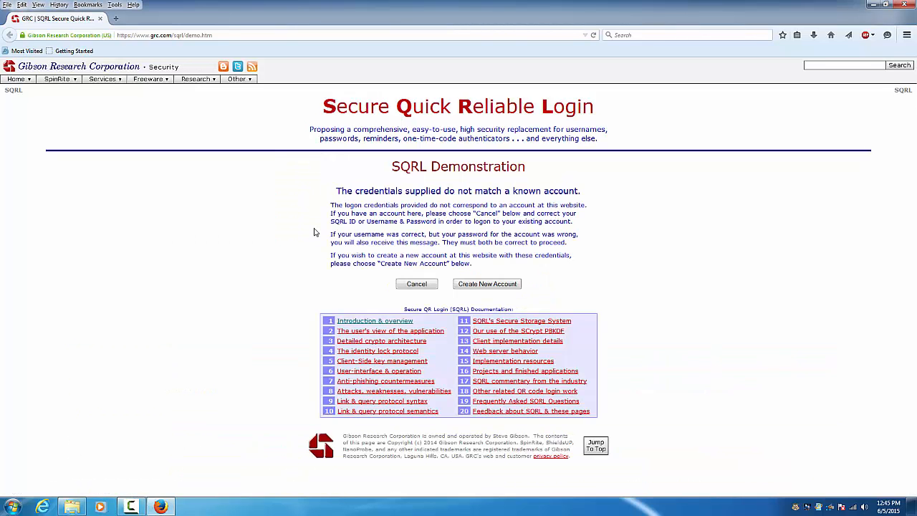
Create a new account with friendly name 'Youtube' and the entry 'Just a youtube tes', then save it
{"action": "left_click", "coordinate": [515, 285]}
{"action": "left_click", "coordinate": [419, 232]}
{"action": "type", "text": "Youtube"}
{"action": "key", "text": "Tab"}
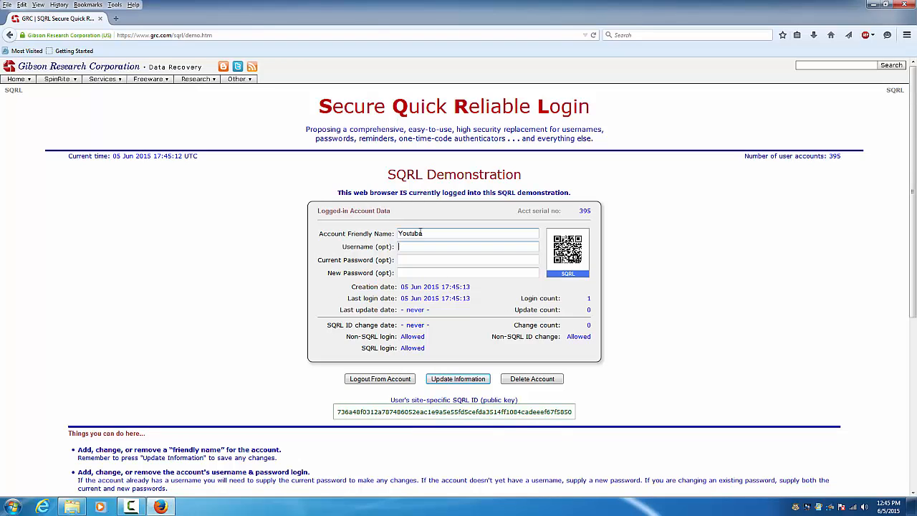
{"action": "type", "text": "Just a youtube test"}
{"action": "left_click", "coordinate": [450, 379]}
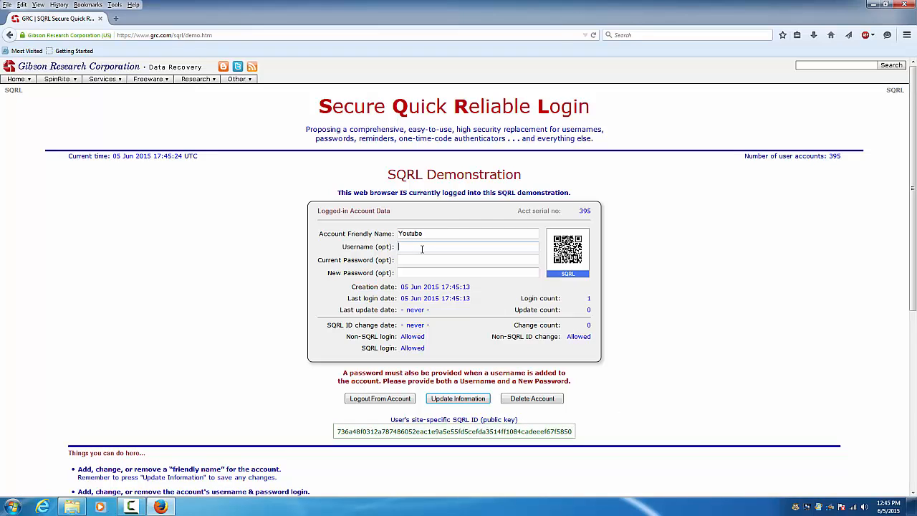
Re-save the account information, log out of the demo account, and close the browser
{"action": "left_click_drag", "start_coordinate": [436, 236], "coordinate": [347, 219]}
{"action": "left_click", "coordinate": [450, 401]}
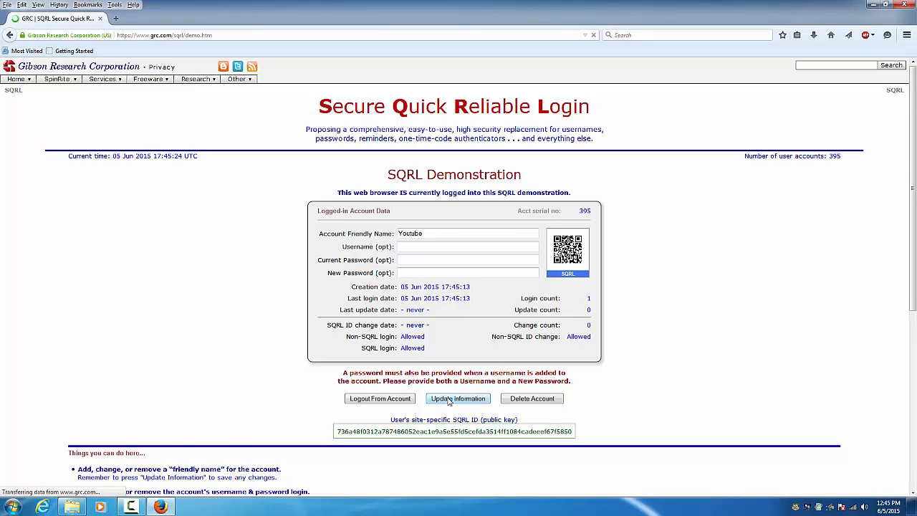
{"action": "left_click", "coordinate": [361, 376]}
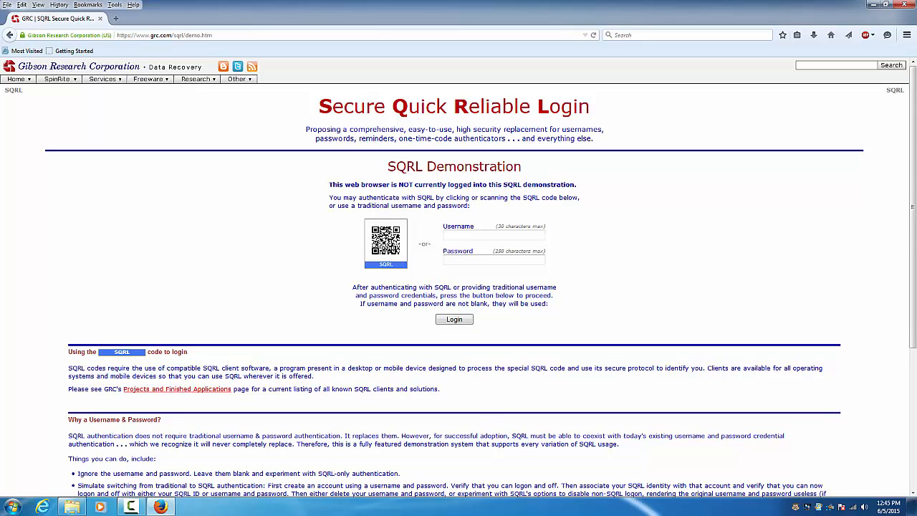
{"action": "left_click", "coordinate": [904, 5]}
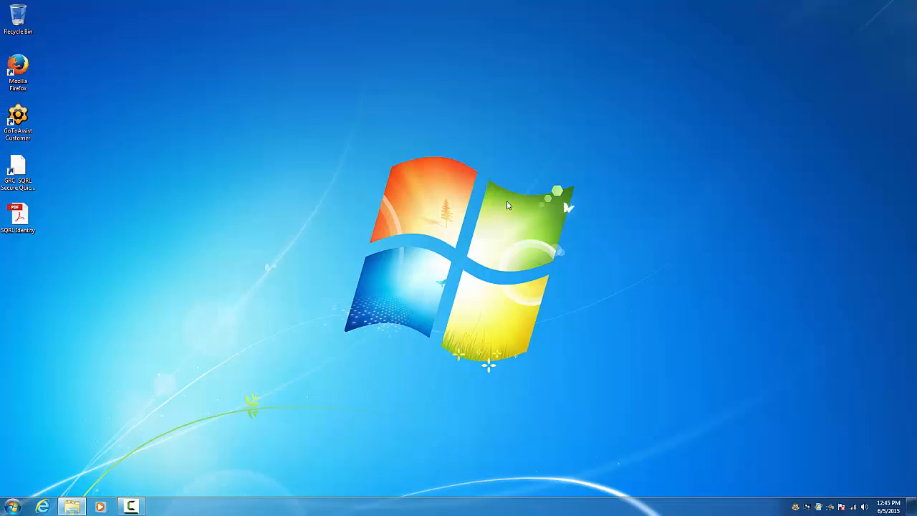
Reopen the GRC demo page and log into the Youtube account via SQRL with the password hint
{"action": "double_click", "coordinate": [27, 173]}
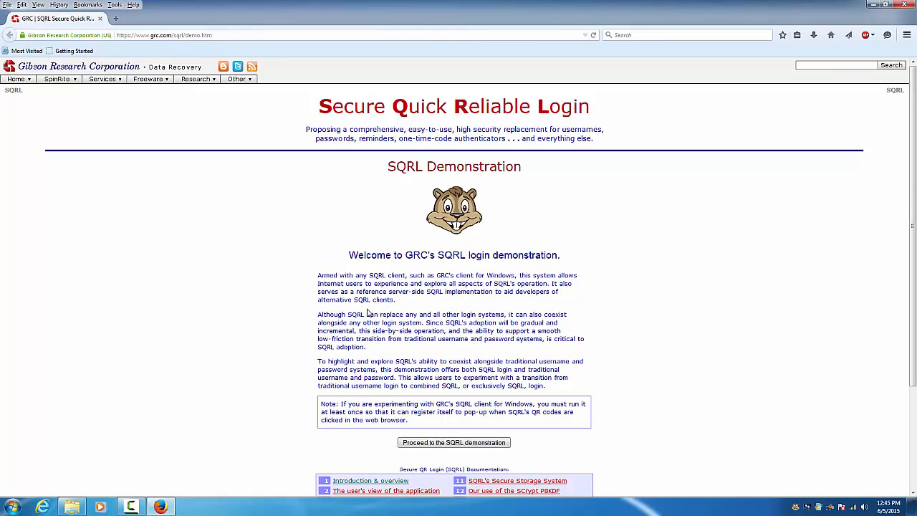
{"action": "left_click", "coordinate": [432, 446]}
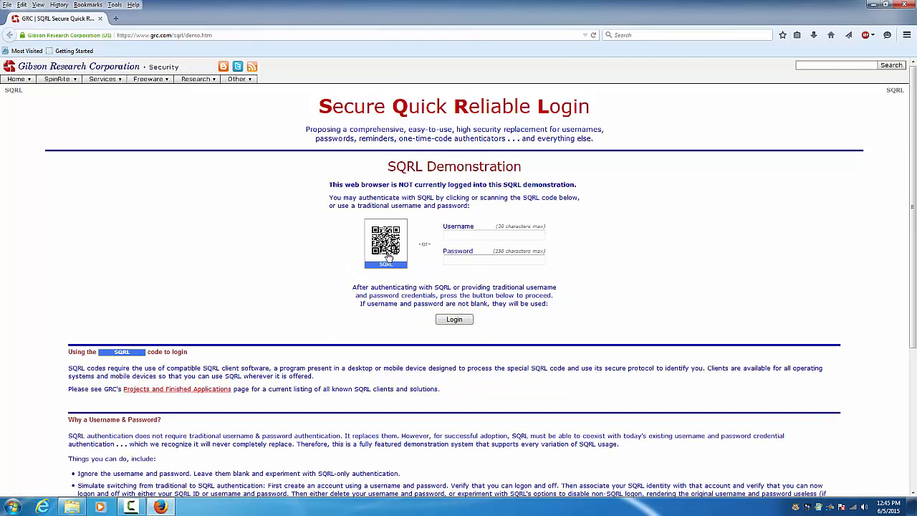
{"action": "left_click", "coordinate": [387, 259]}
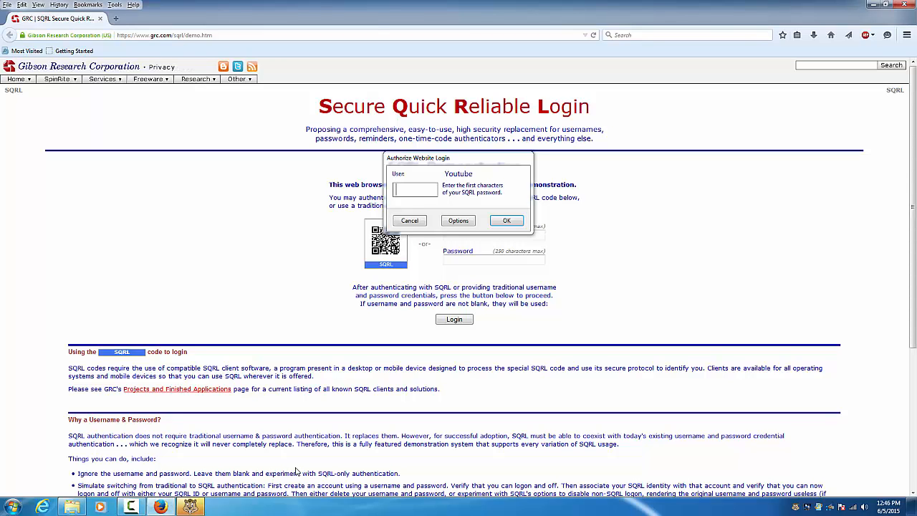
{"action": "left_click", "coordinate": [421, 187]}
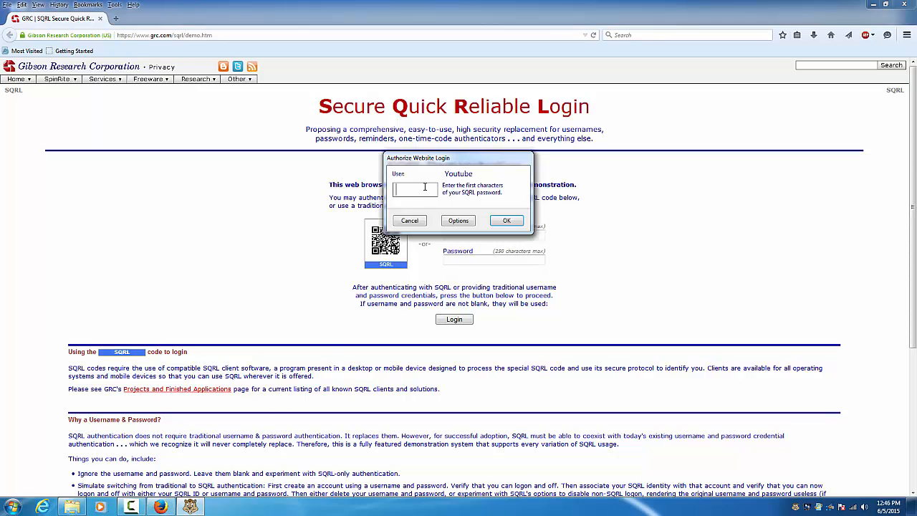
{"action": "type", "text": "****"}
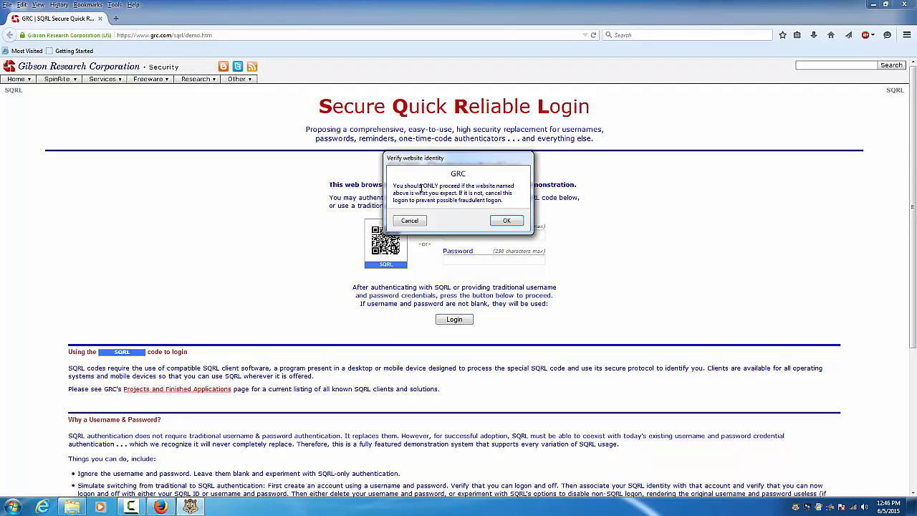
{"action": "left_click", "coordinate": [495, 223]}
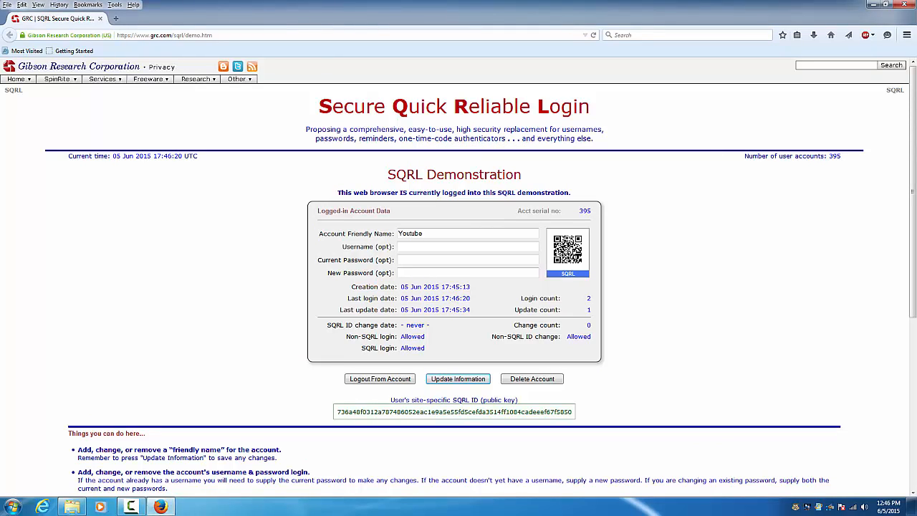
{"action": "left_click", "coordinate": [872, 5]}
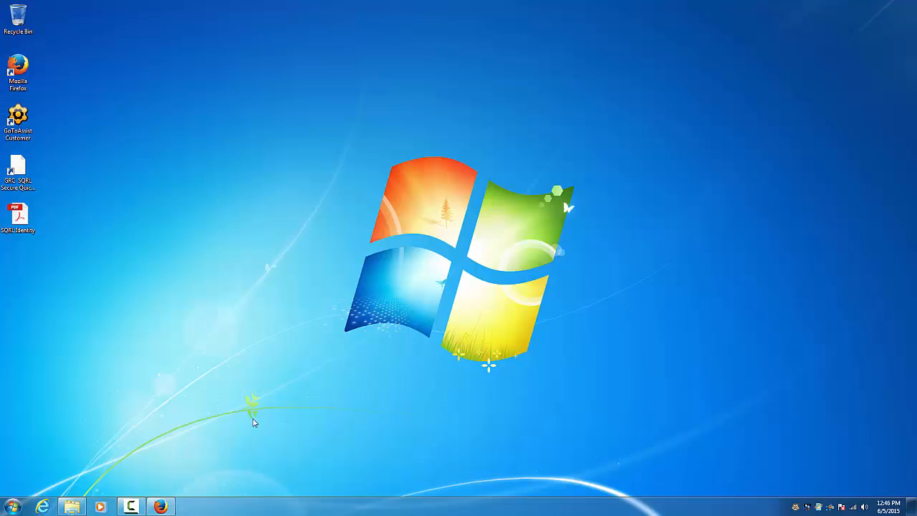
{"action": "left_click", "coordinate": [161, 506]}
{"action": "key", "text": "Tab"}
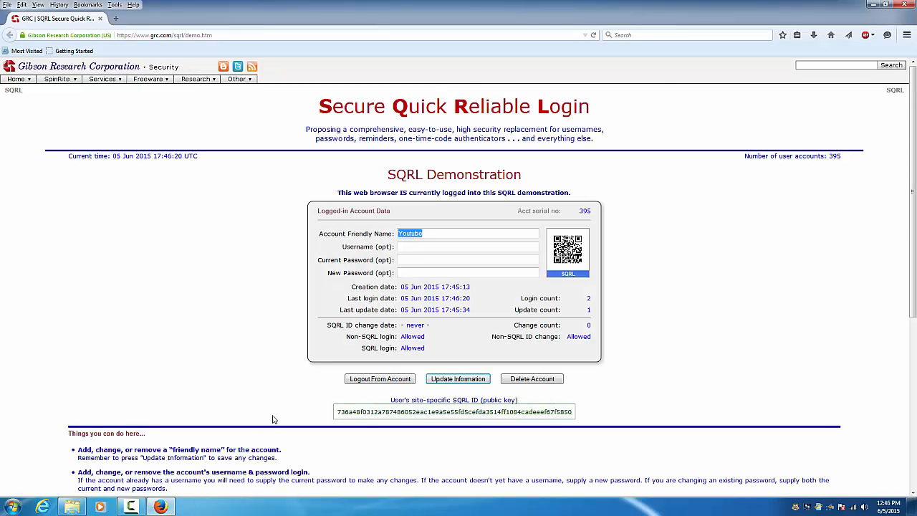
{"action": "mouse_move", "coordinate": [173, 507]}
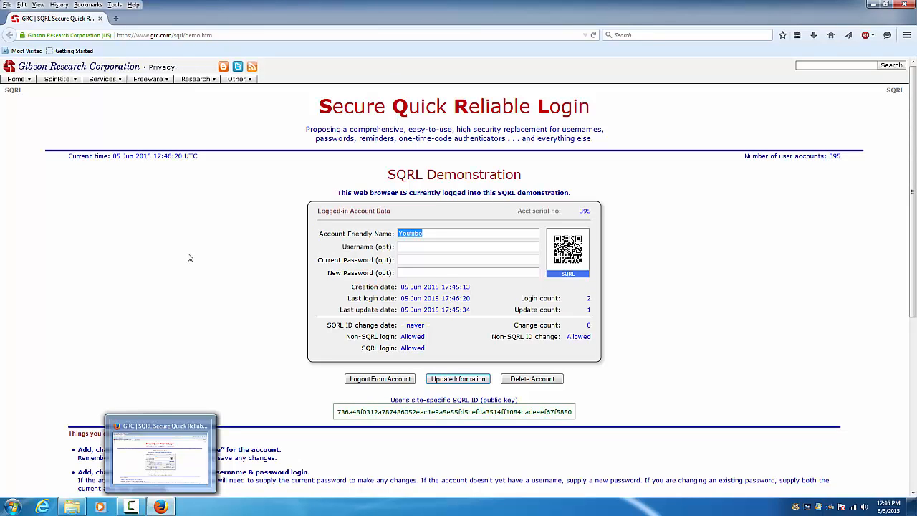
{"action": "left_click", "coordinate": [130, 507]}
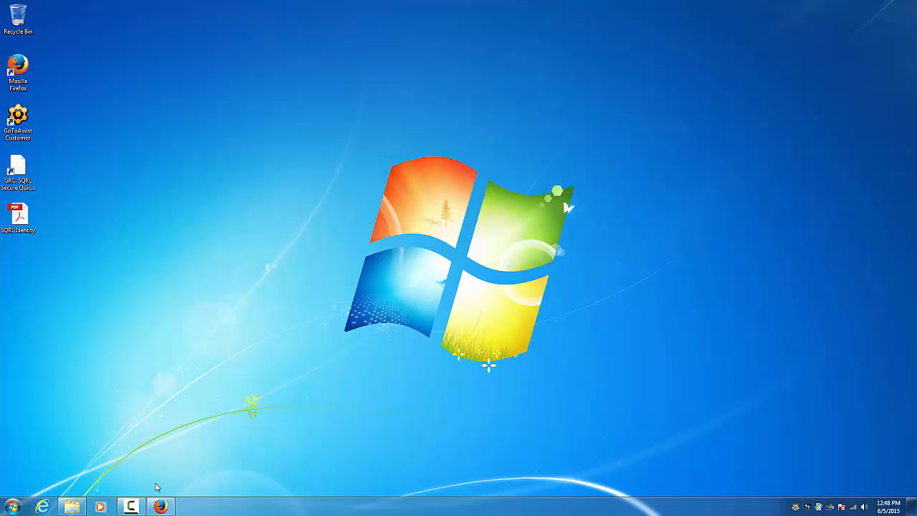
{"action": "mouse_move", "coordinate": [149, 510]}
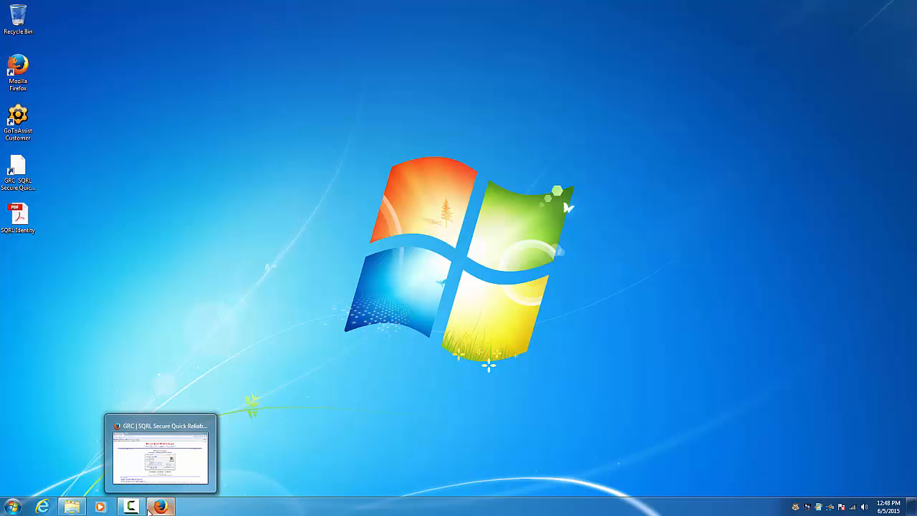
Start an identity import from the SQRL manager using QR Code as the source
{"action": "left_click", "coordinate": [795, 507]}
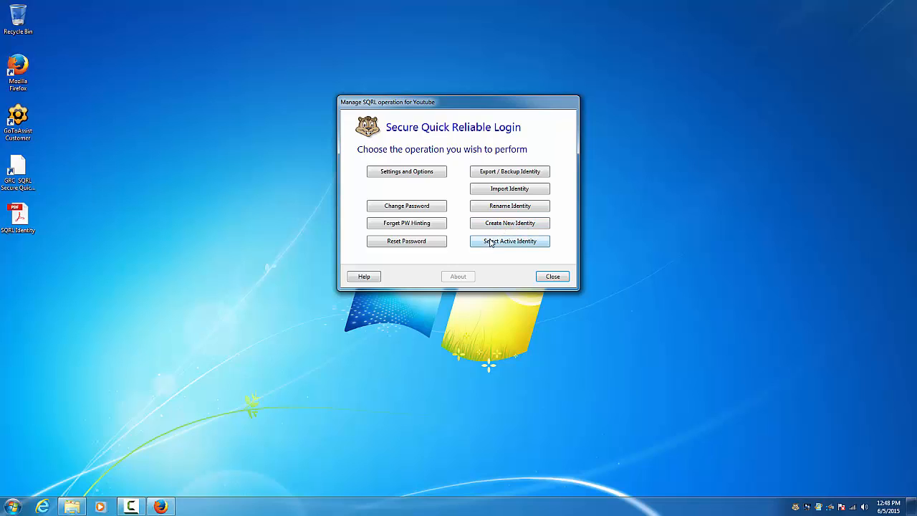
{"action": "left_click", "coordinate": [485, 190]}
{"action": "left_click", "coordinate": [370, 223]}
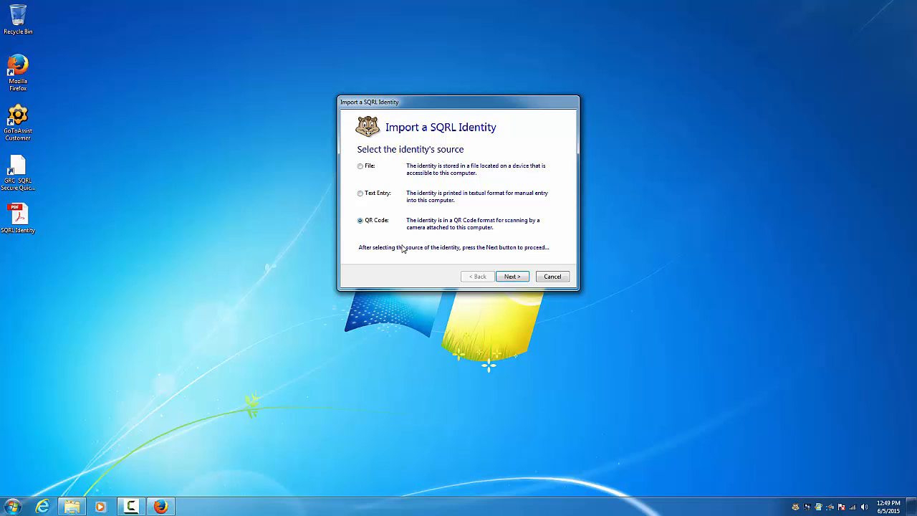
{"action": "left_click", "coordinate": [501, 279]}
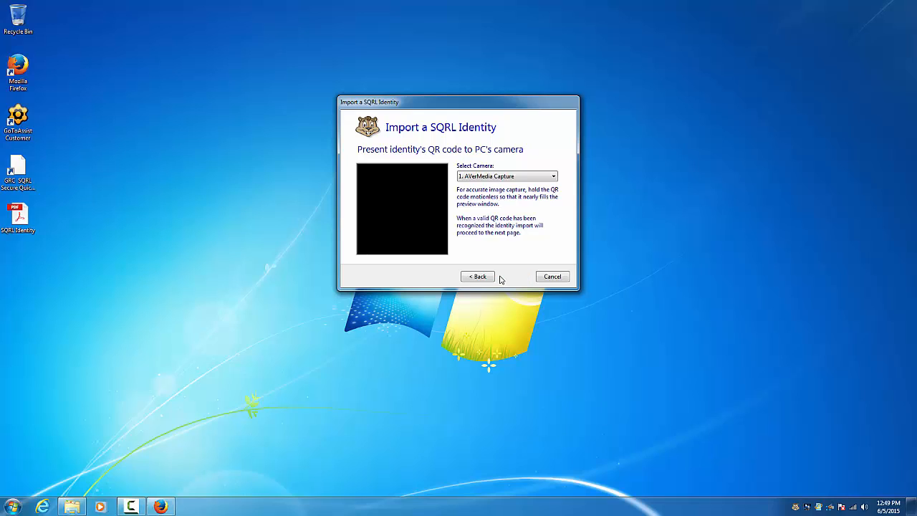
Scan the QR code with the Logitech QuickCam Pro 9000 and name the identity 'youtube import'
{"action": "left_click", "coordinate": [497, 177]}
{"action": "left_click", "coordinate": [493, 193]}
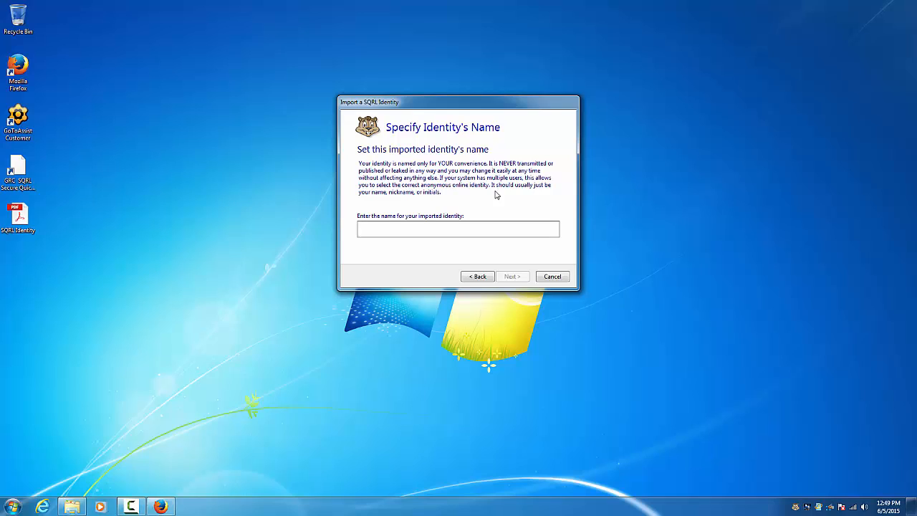
{"action": "type", "text": "youtube import"}
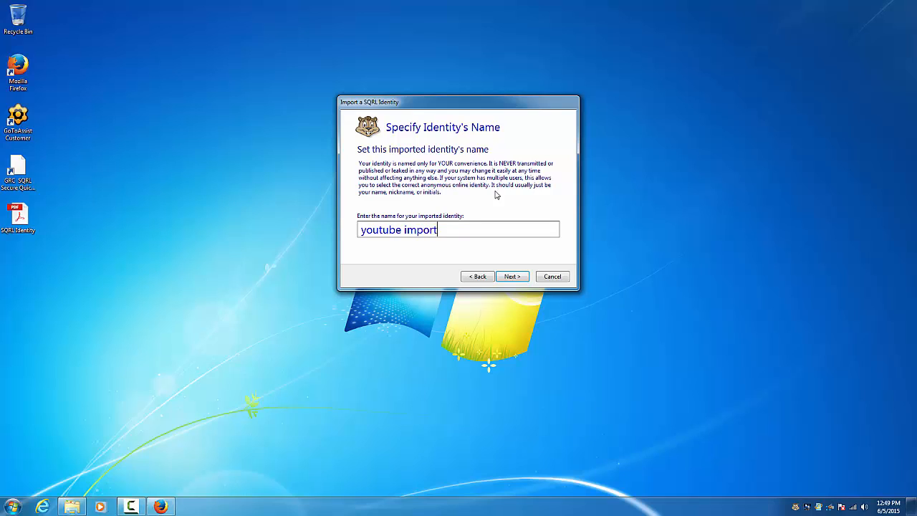
{"action": "key", "text": "Return"}
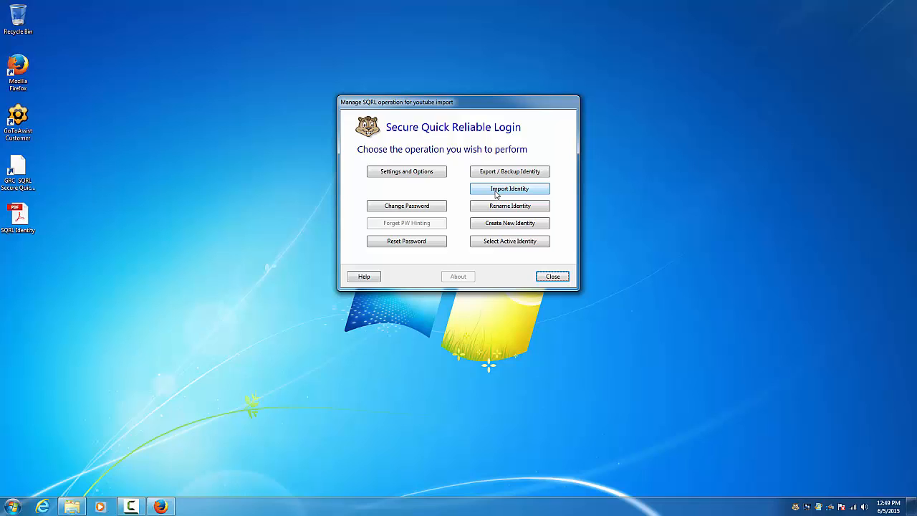
Make 'youtube import' the active identity and open the GRC SQRL demo page
{"action": "left_click", "coordinate": [484, 244]}
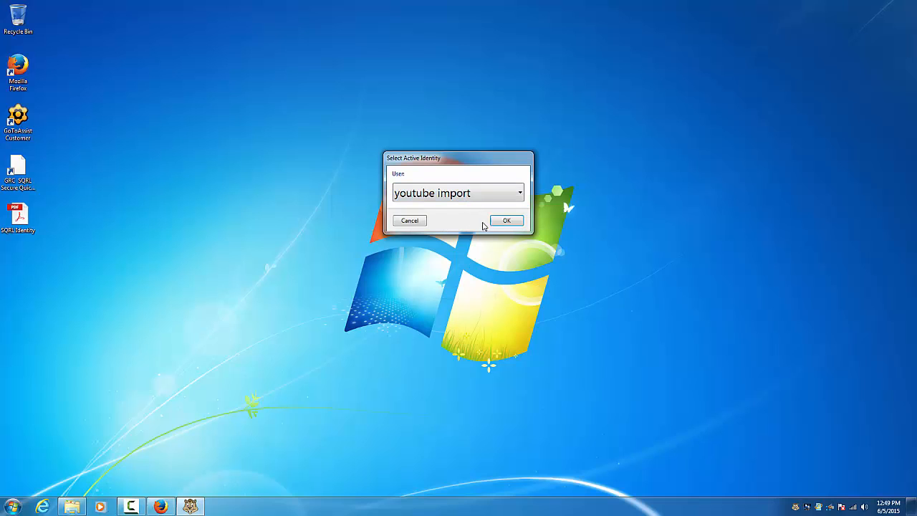
{"action": "left_click", "coordinate": [498, 222]}
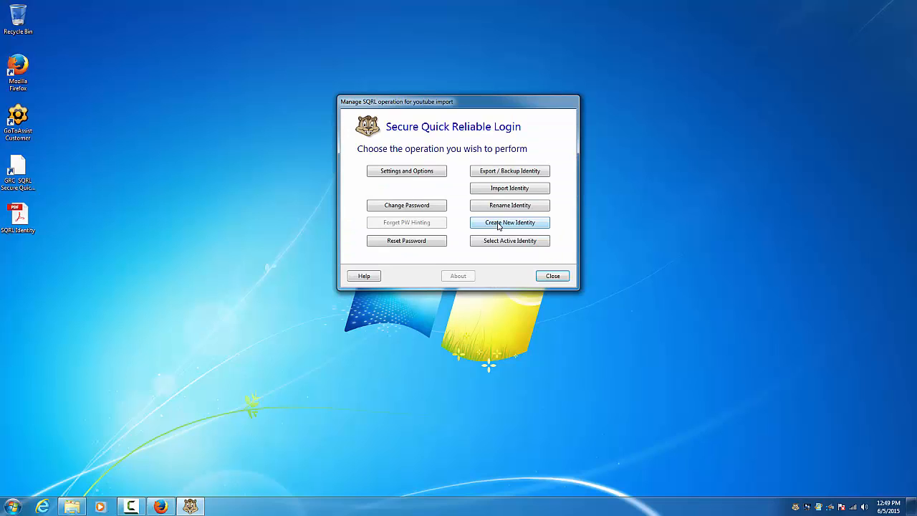
{"action": "left_click", "coordinate": [29, 175]}
{"action": "double_click", "coordinate": [27, 176]}
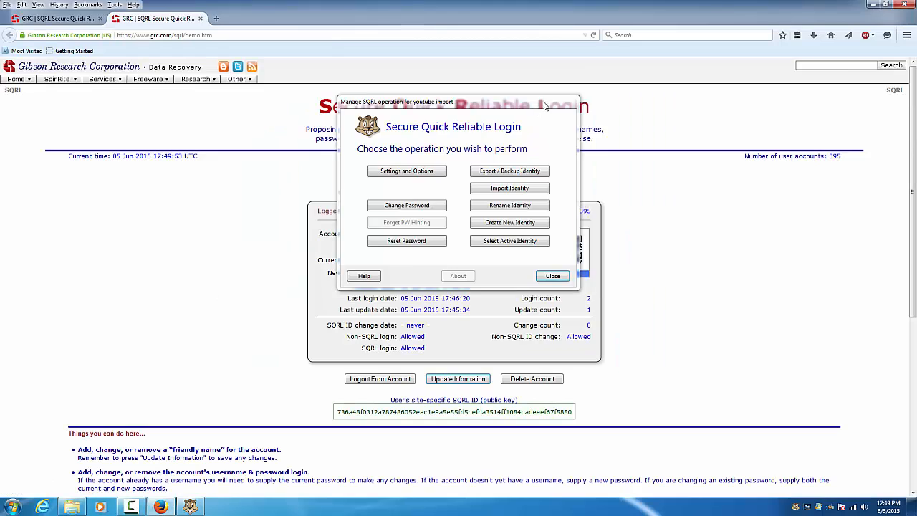
{"action": "left_click_drag", "start_coordinate": [538, 106], "coordinate": [835, 72]}
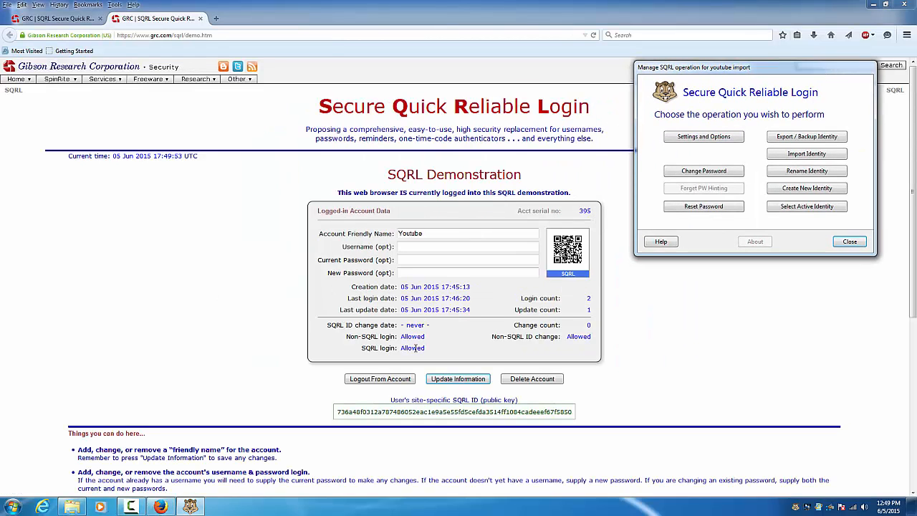
Log out, log back into the Youtube account via SQRL with the imported identity, then log out
{"action": "left_click", "coordinate": [401, 378]}
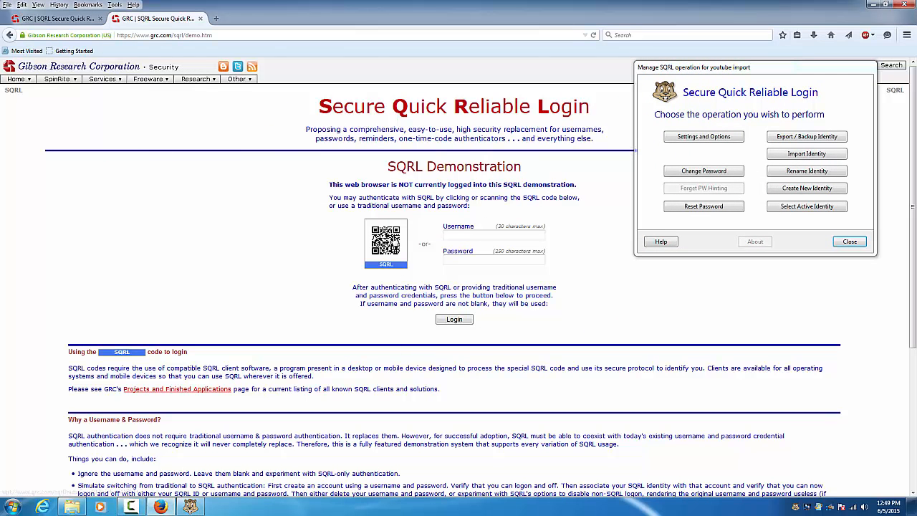
{"action": "left_click", "coordinate": [394, 241]}
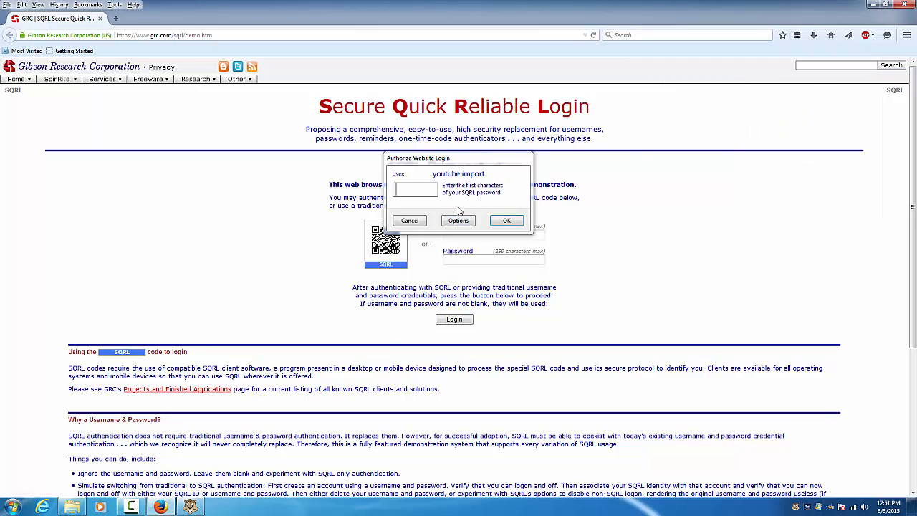
{"action": "type", "text": "••••"}
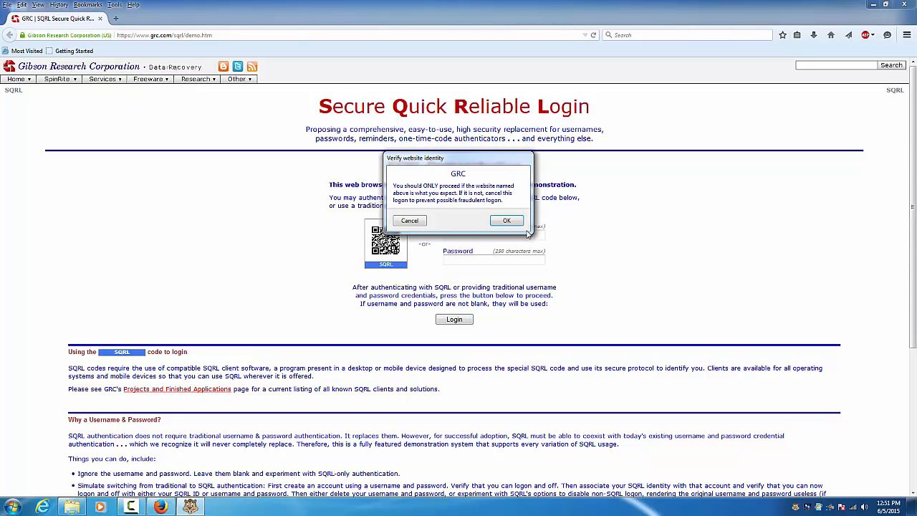
{"action": "left_click", "coordinate": [506, 221]}
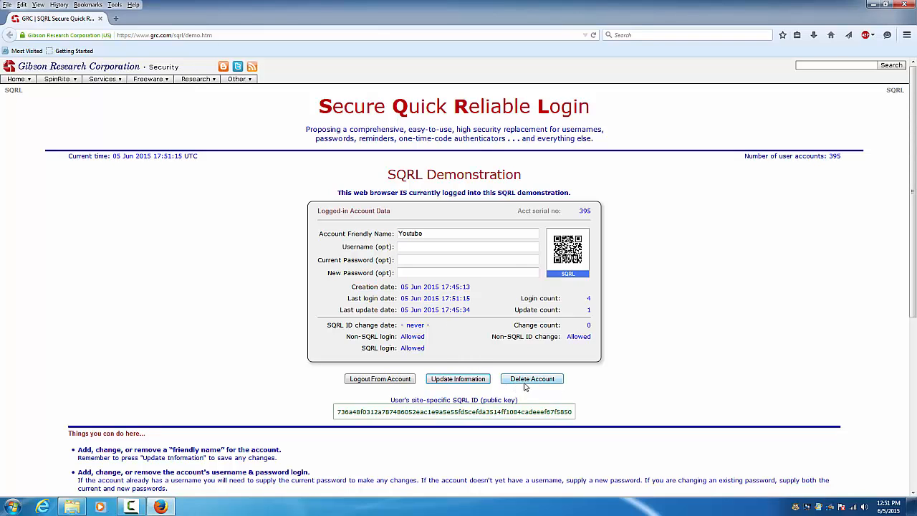
{"action": "left_click", "coordinate": [367, 384]}
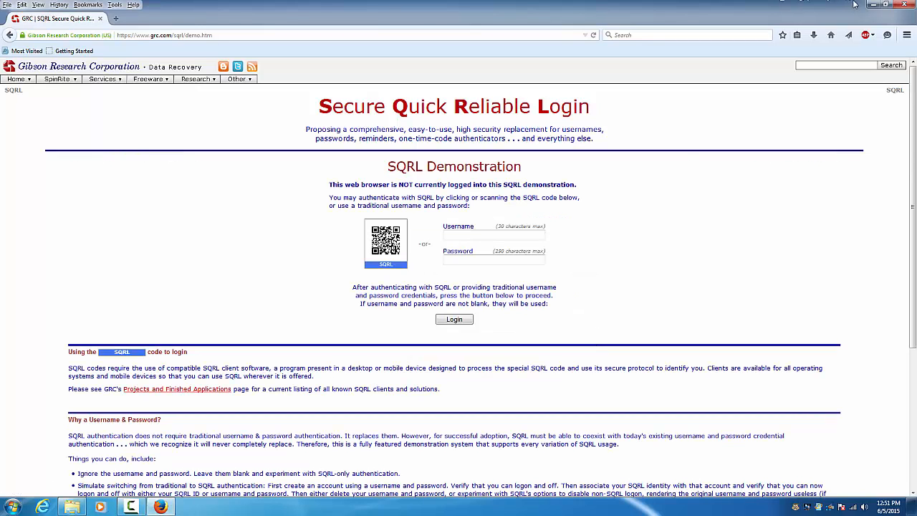
Close the browser and bring up the SQRL management window for 'youtube import'
{"action": "left_click", "coordinate": [911, 9]}
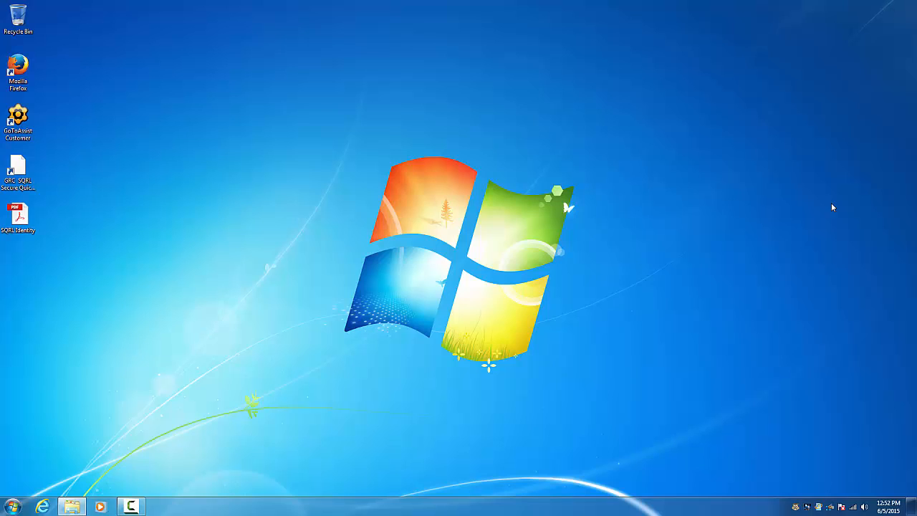
{"action": "left_click", "coordinate": [795, 506]}
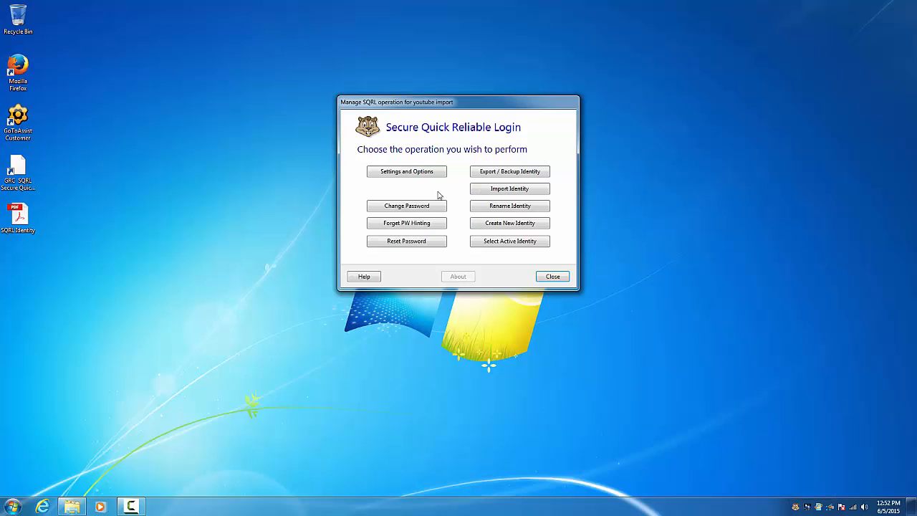
{"action": "left_click", "coordinate": [128, 505]}
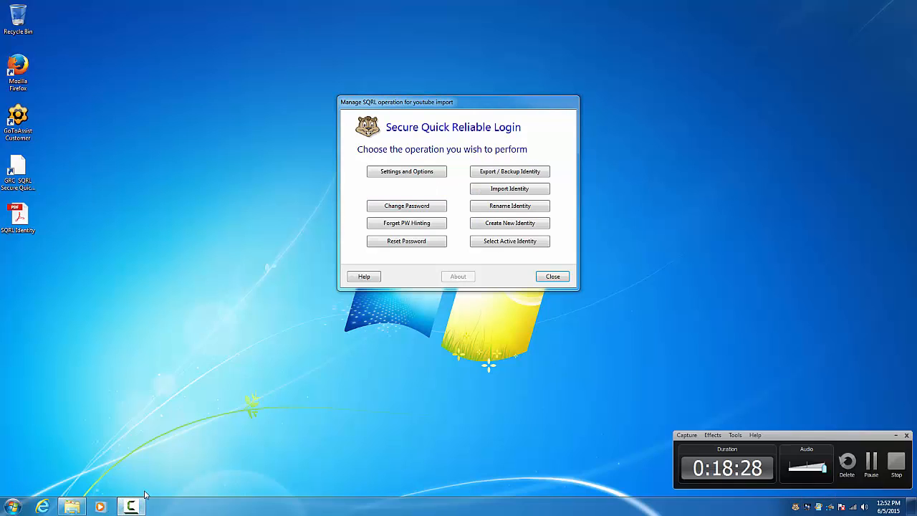